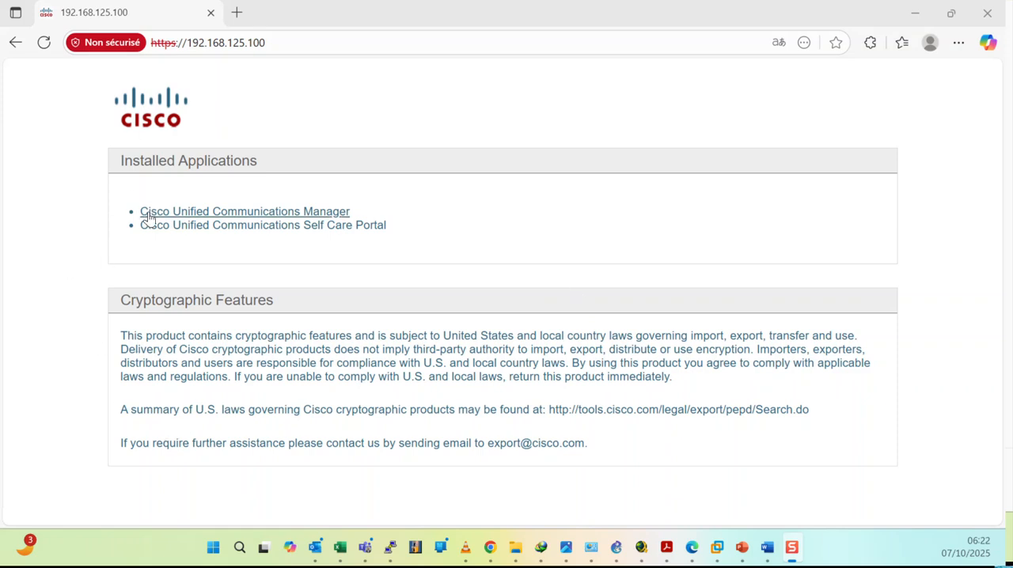
Open Cisco Unified Communications Manager and log in to its administration with the username admin and the account password.
{"action": "left_click", "coordinate": [272, 213]}
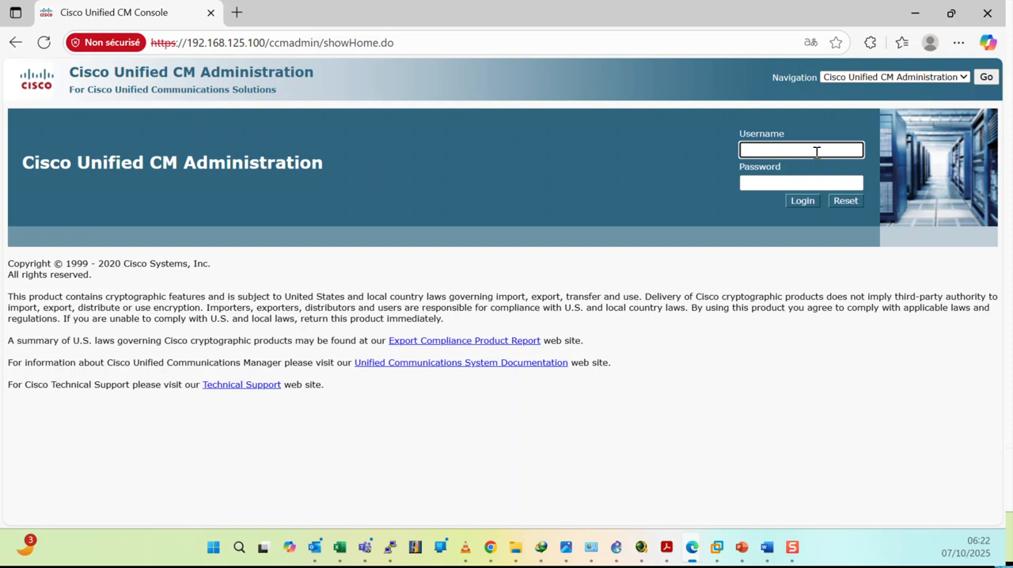
{"action": "type", "text": "admin"}
{"action": "key", "text": "Tab"}
{"action": "type", "text": "******"}
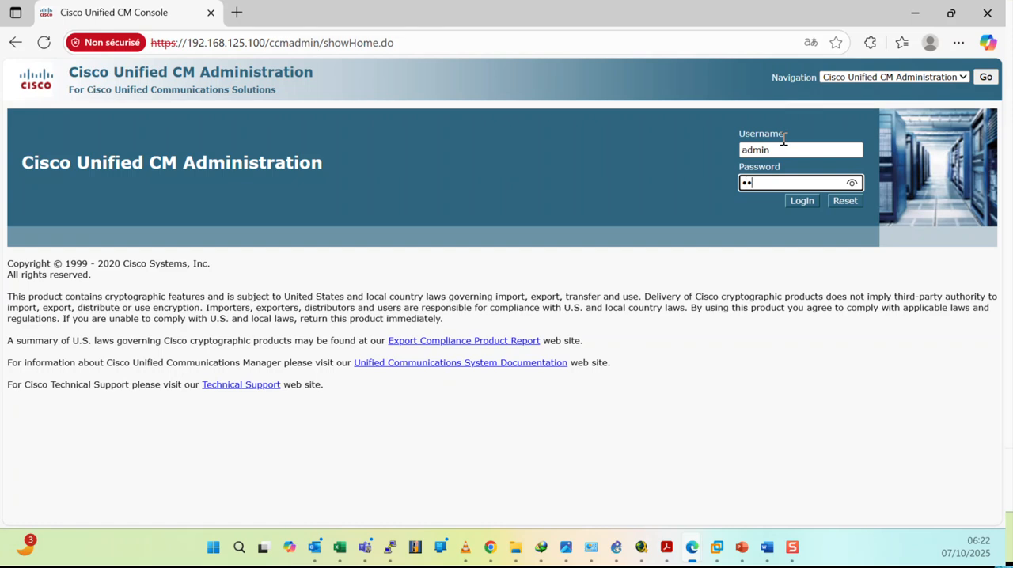
{"action": "type", "text": "******"}
{"action": "key", "text": "Return"}
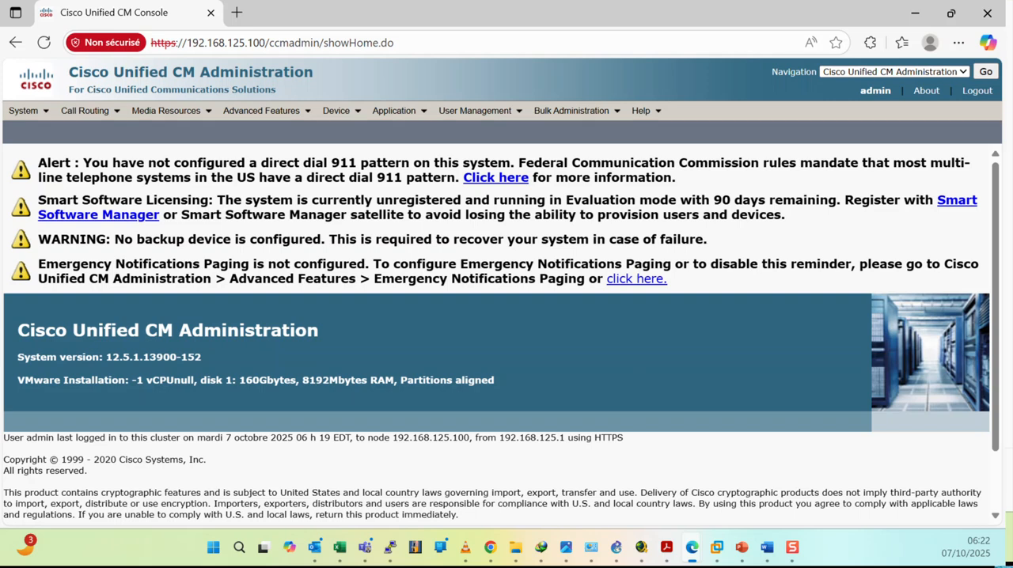
Open the configuration of the Callmanager server from the system's server list.
{"action": "left_click", "coordinate": [35, 112]}
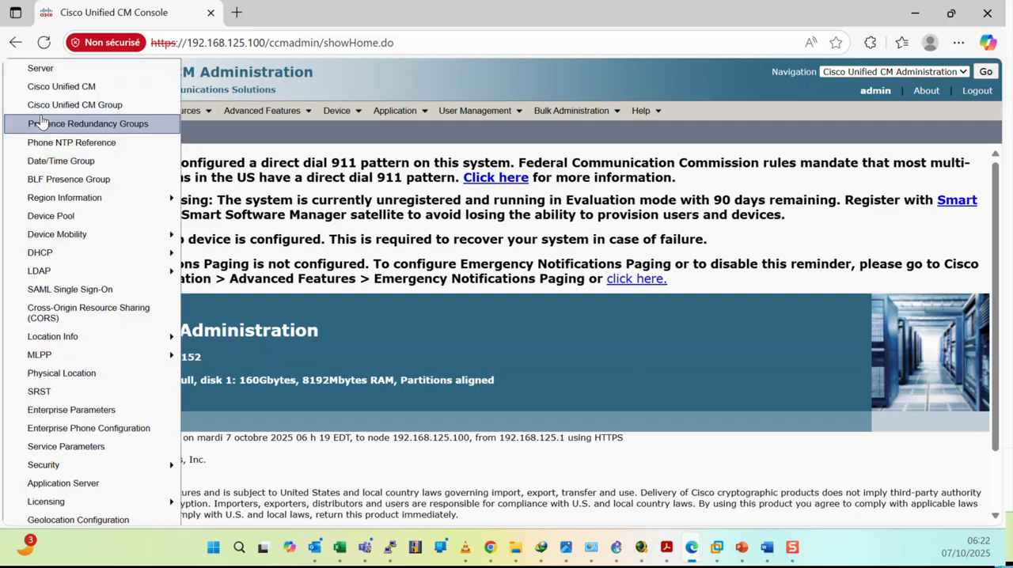
{"action": "left_click", "coordinate": [49, 76]}
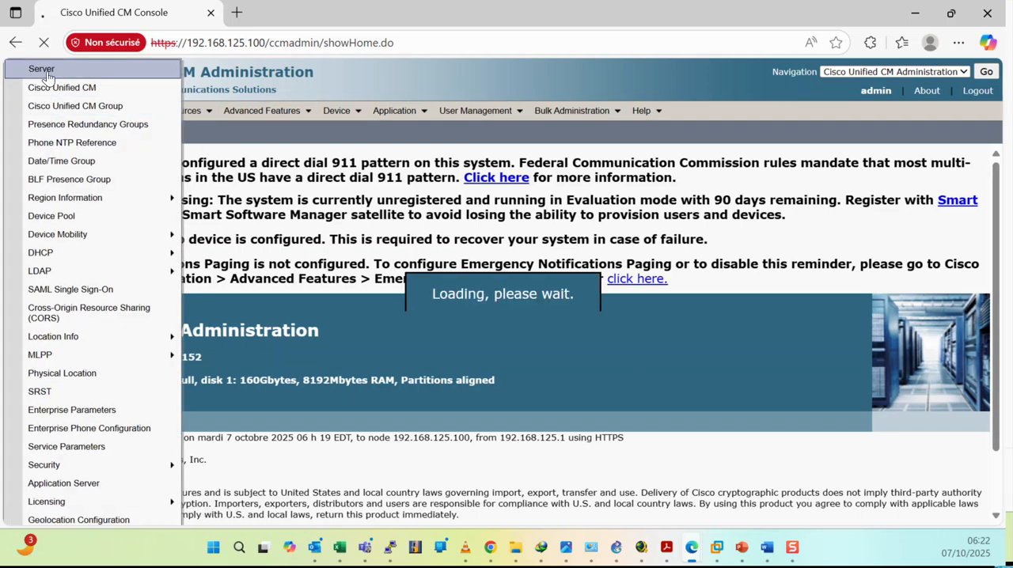
{"action": "left_click", "coordinate": [429, 217]}
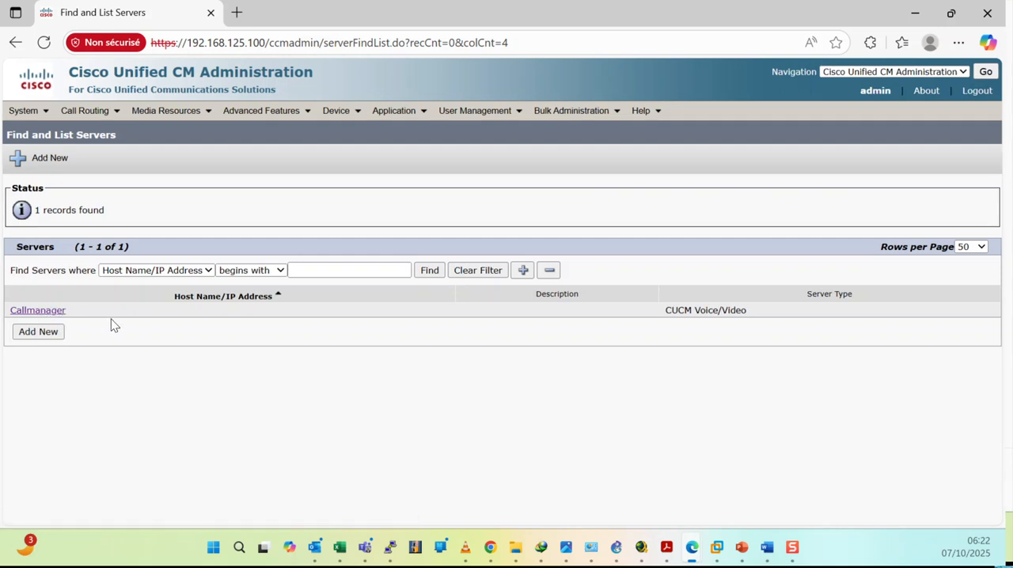
{"action": "left_click", "coordinate": [54, 312]}
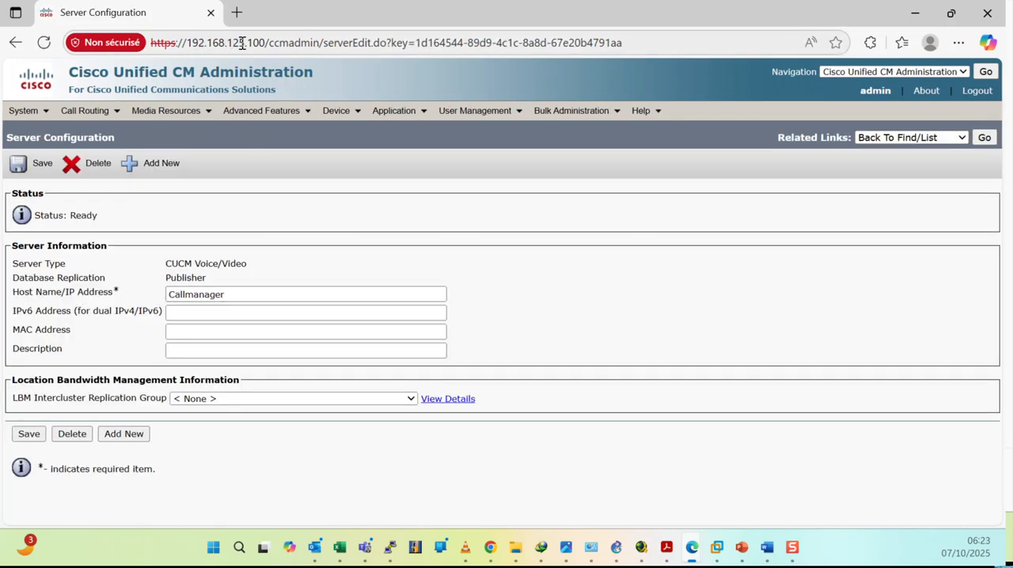
Set the server's Host Name/IP Address to 192.168.125.100 and save the server configuration.
{"action": "double_click", "coordinate": [233, 294]}
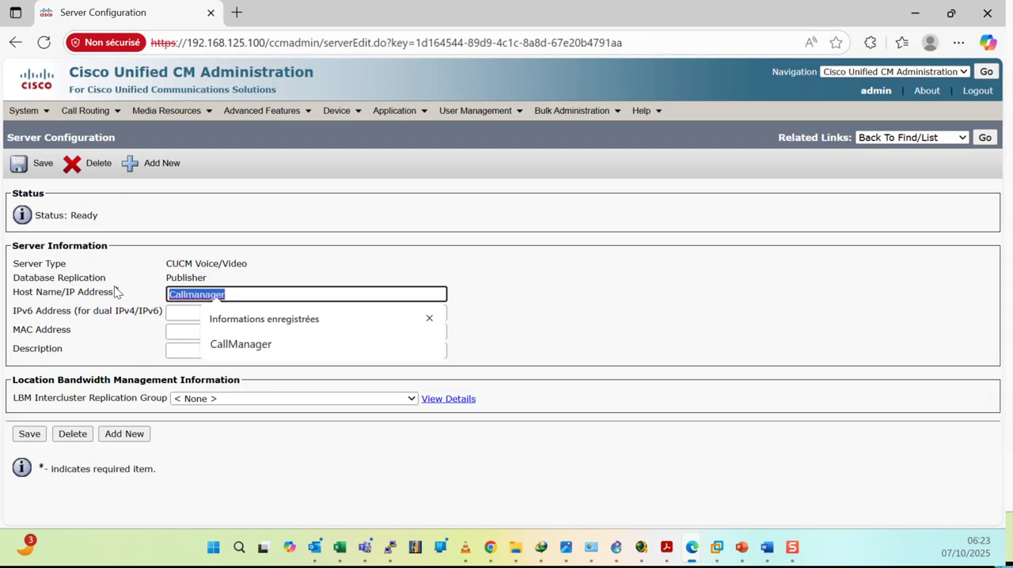
{"action": "type", "text": "192."}
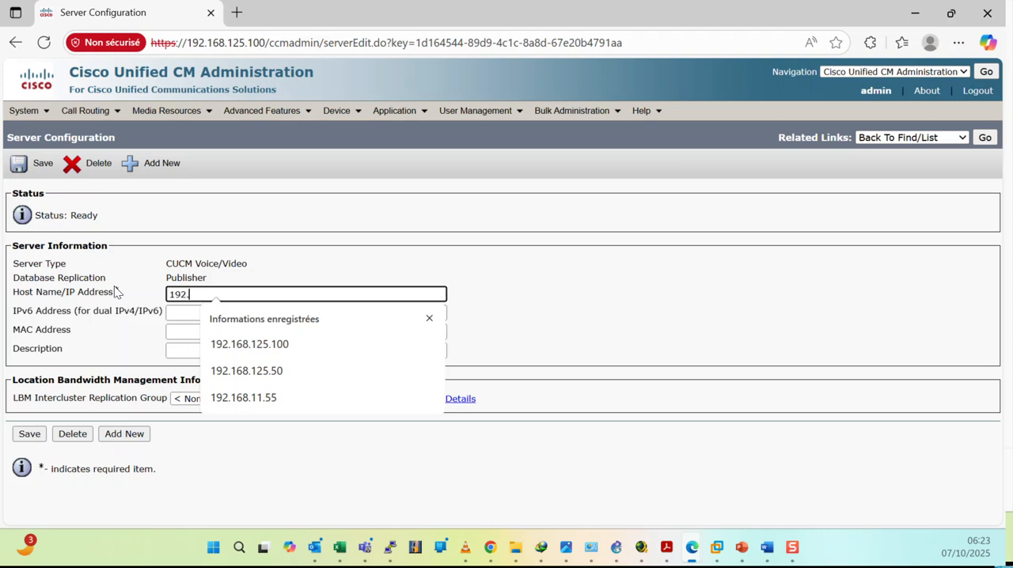
{"action": "type", "text": "168.12"}
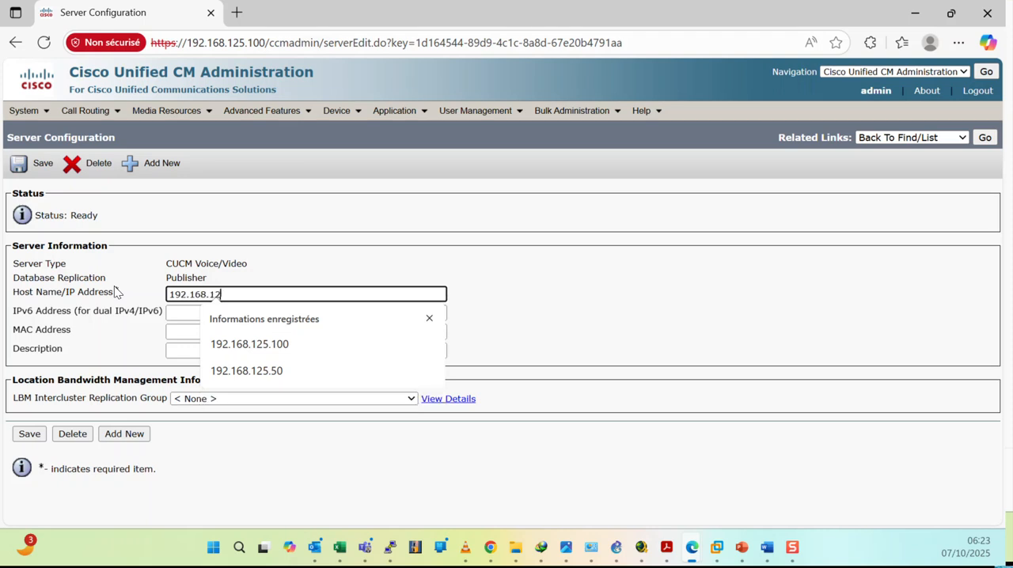
{"action": "type", "text": "5.100"}
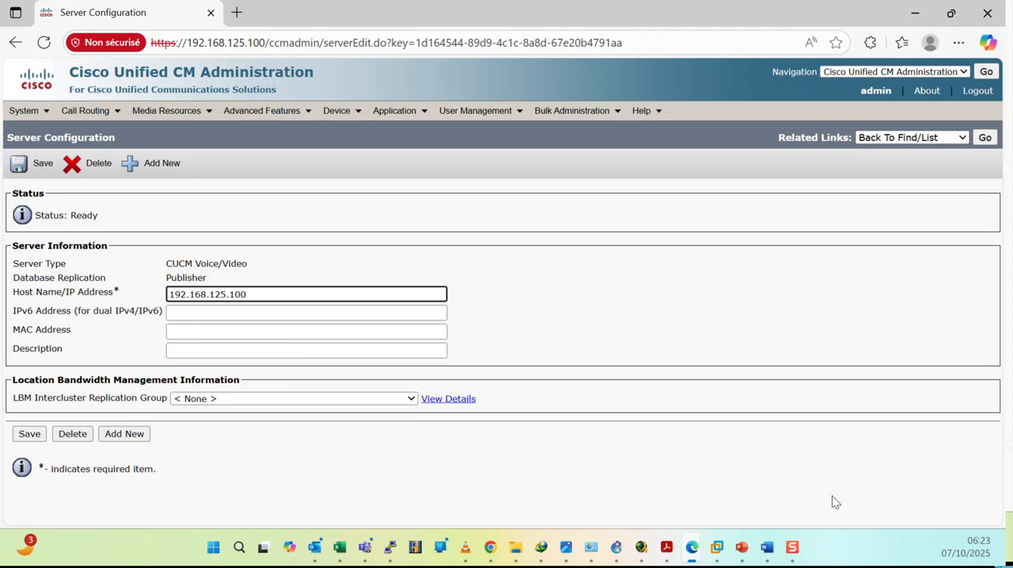
{"action": "left_click", "coordinate": [638, 343]}
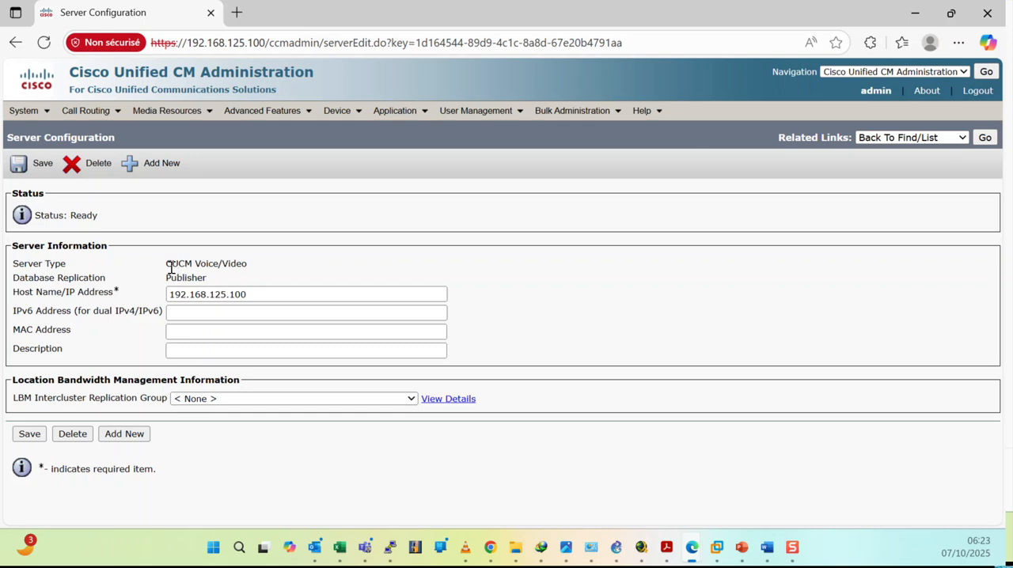
{"action": "left_click", "coordinate": [19, 164]}
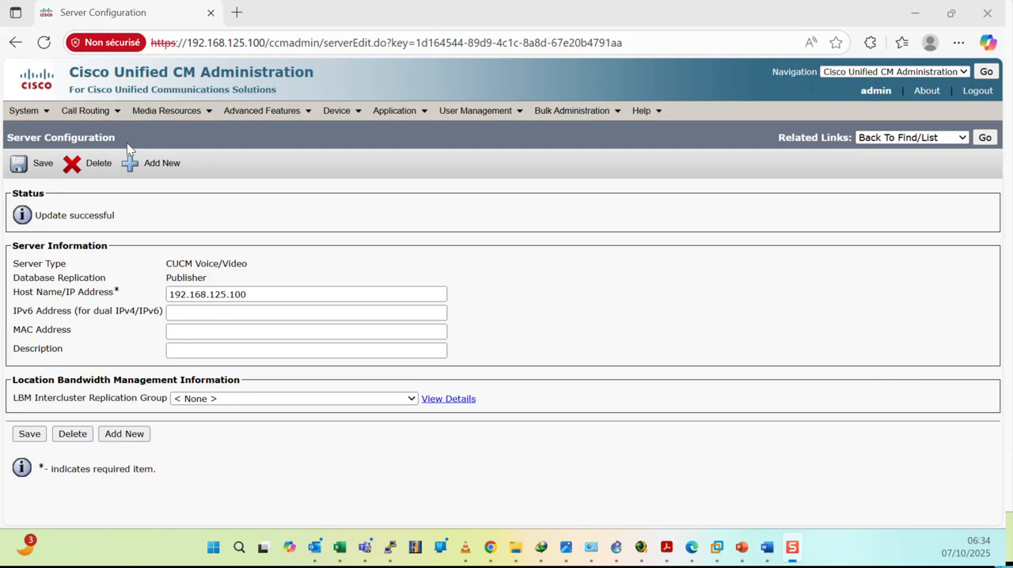
In the Enterprise Parameters, replace the host name in the phone URL Authentication value with 192.168.125.100.
{"action": "left_click", "coordinate": [24, 110]}
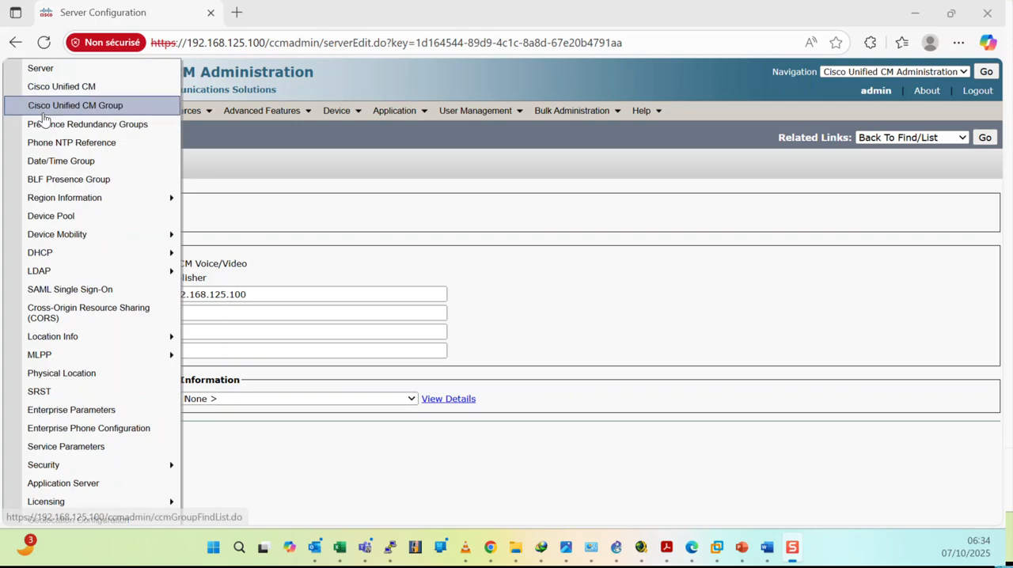
{"action": "left_click", "coordinate": [84, 409]}
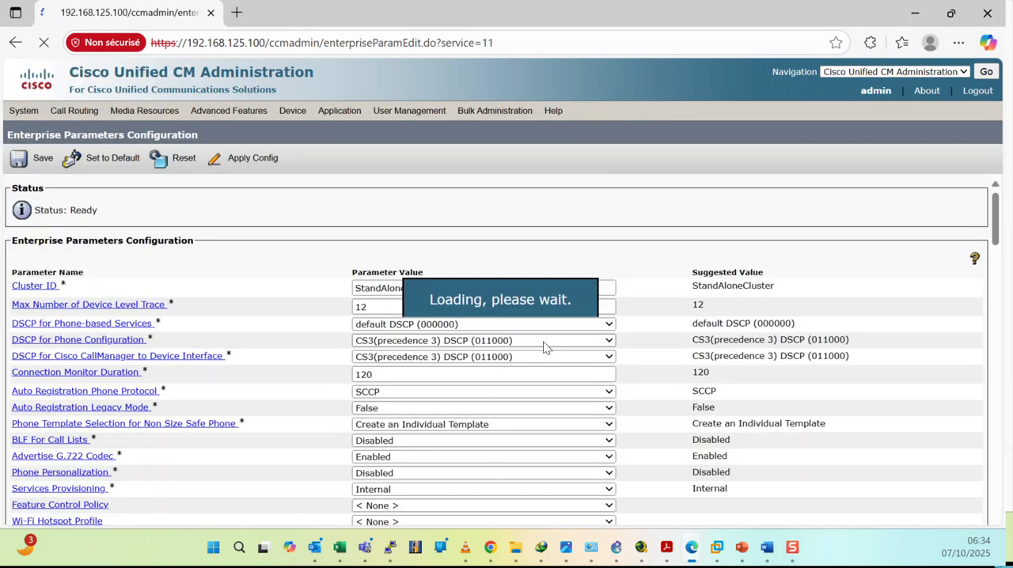
{"action": "scroll", "coordinate": [504, 293], "scroll_direction": "down", "scroll_amount": 4}
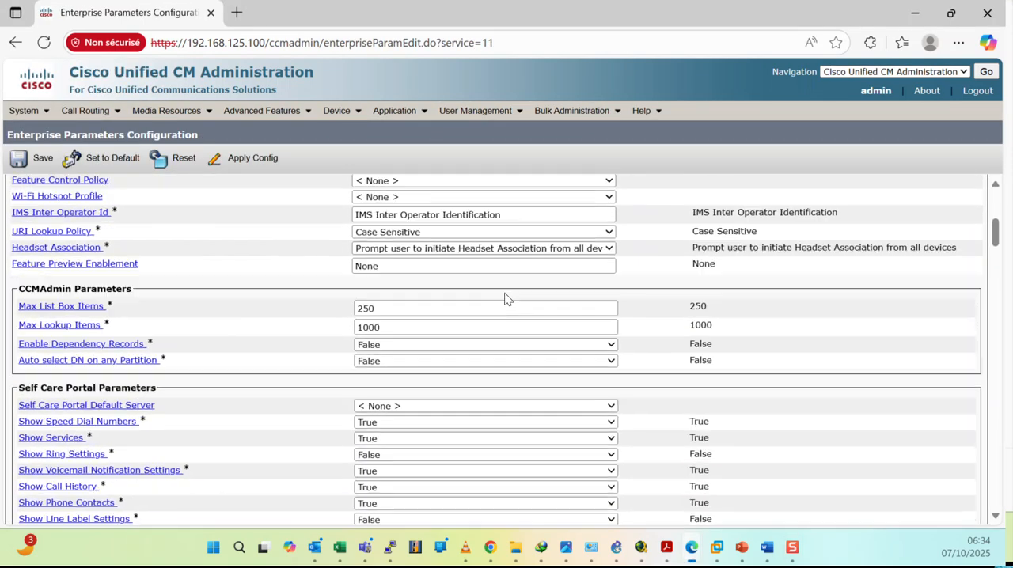
{"action": "scroll", "coordinate": [507, 298], "scroll_direction": "down", "scroll_amount": 15}
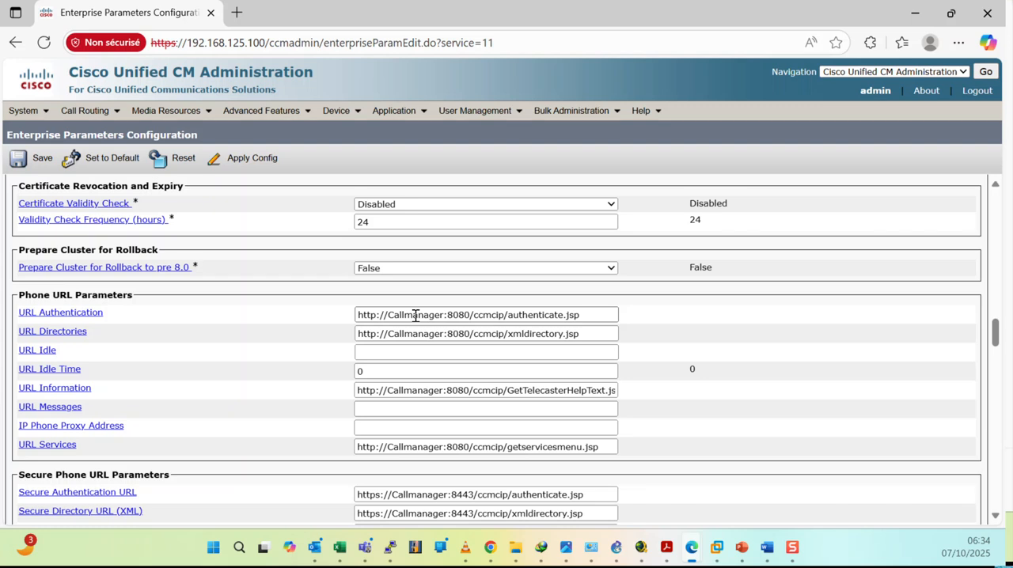
{"action": "double_click", "coordinate": [416, 316]}
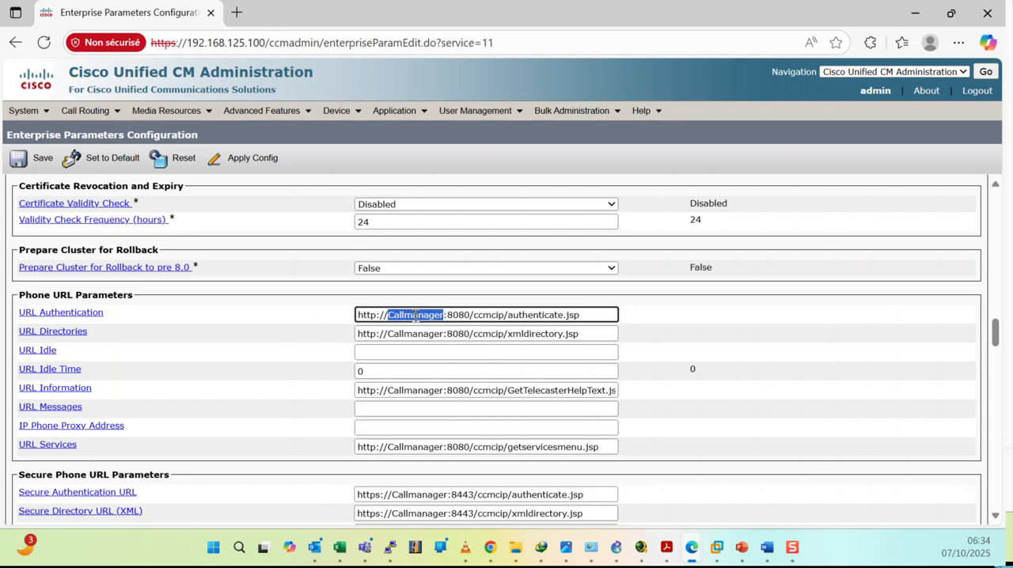
{"action": "type", "text": "192.16"}
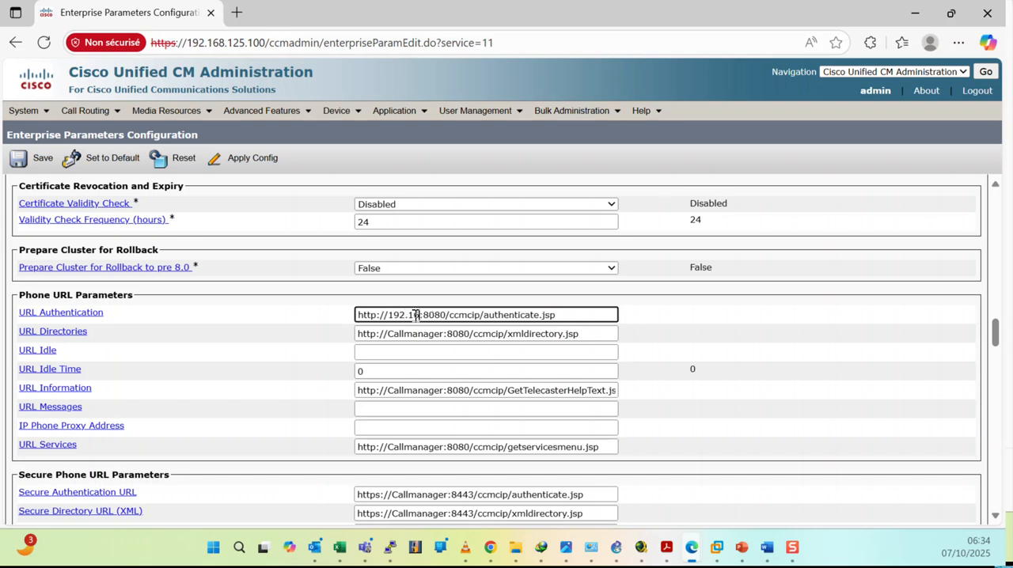
{"action": "type", "text": "8.125.1"}
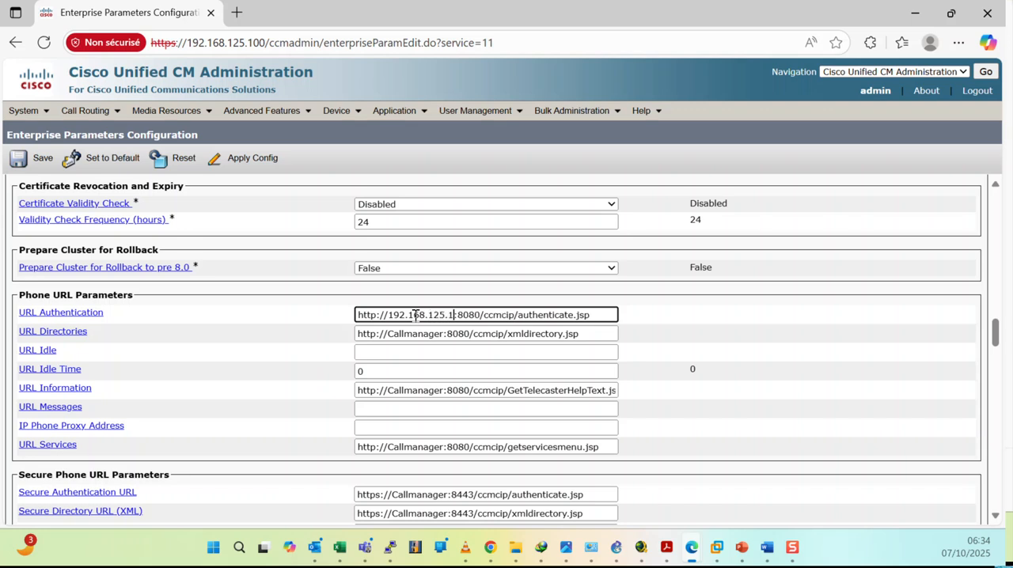
{"action": "type", "text": "00"}
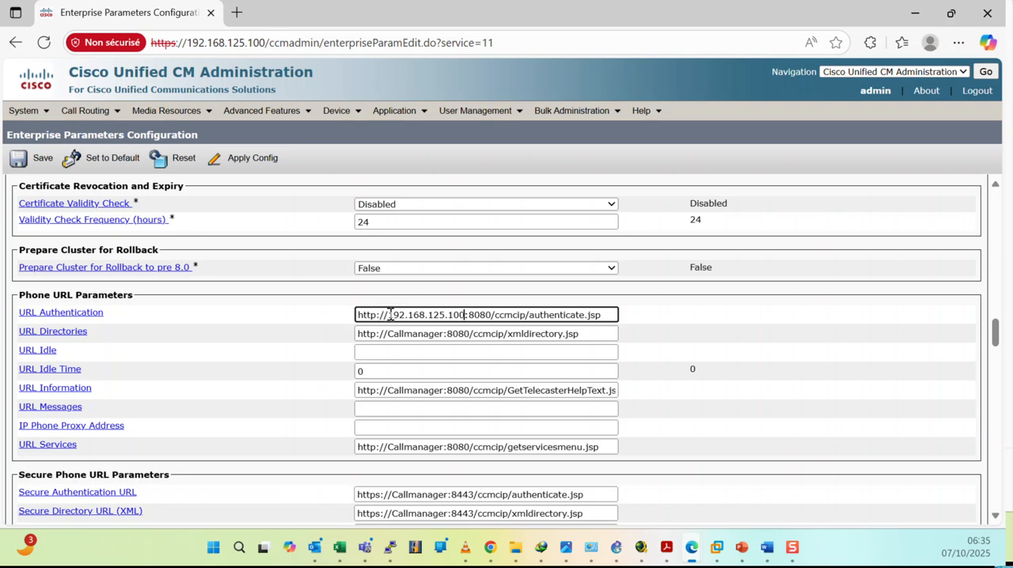
Copy the IP address 192.168.125.100 over the host name in URL Directories, URL Information and URL Services.
{"action": "double_click", "coordinate": [389, 315]}
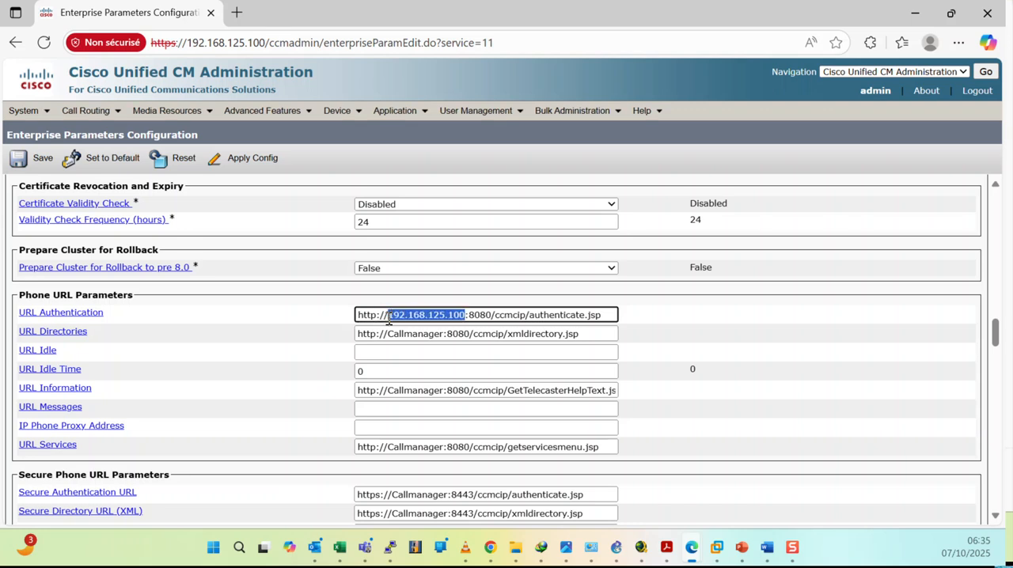
{"action": "right_click", "coordinate": [400, 316]}
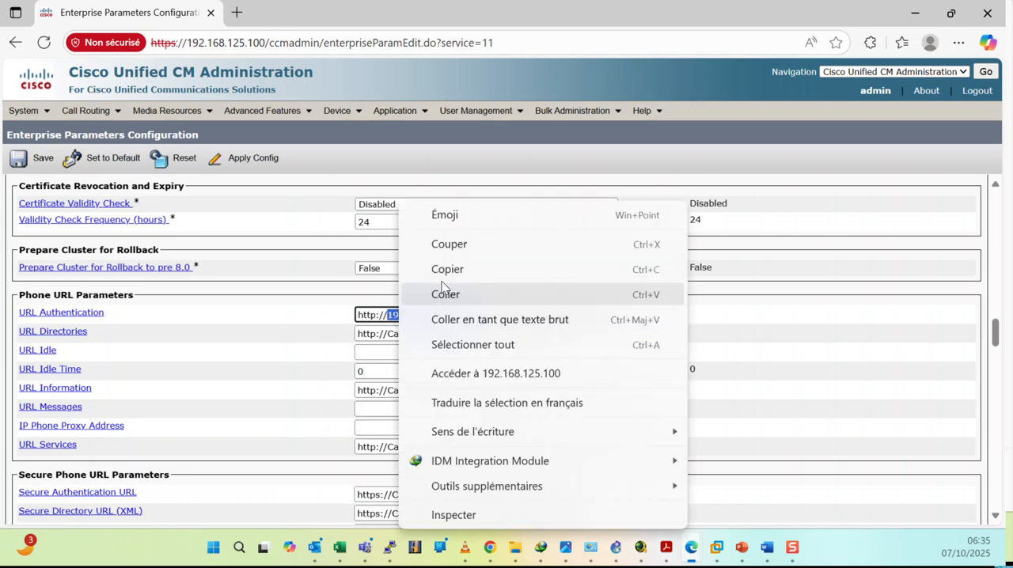
{"action": "left_click", "coordinate": [447, 269]}
{"action": "double_click", "coordinate": [413, 333]}
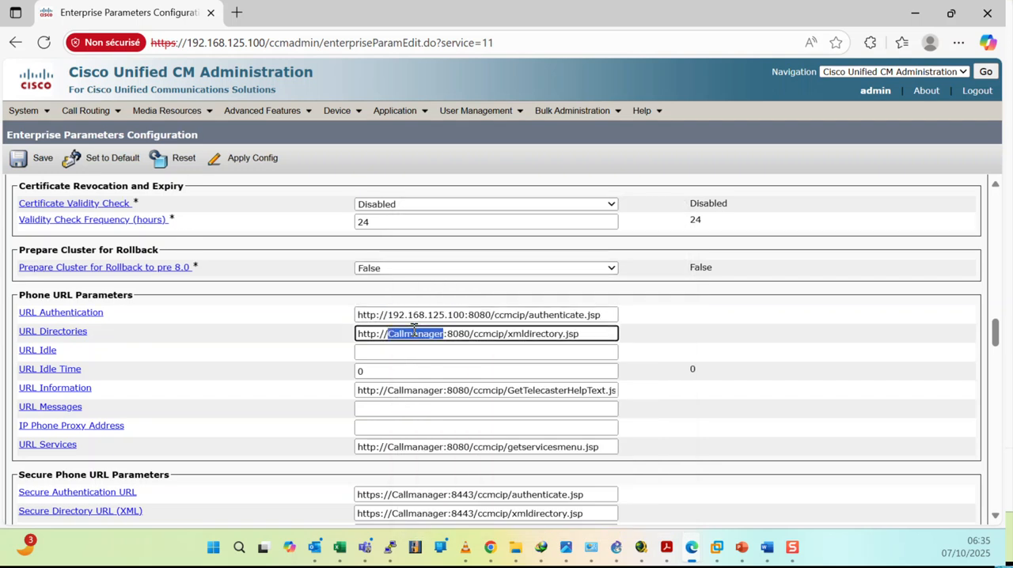
{"action": "key", "text": "ctrl+v"}
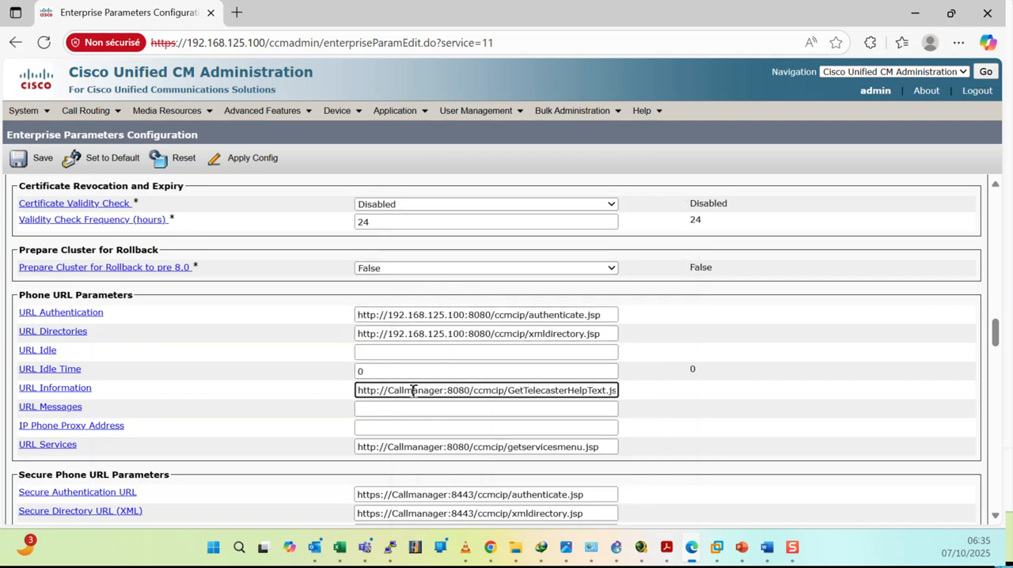
{"action": "double_click", "coordinate": [413, 391]}
{"action": "key", "text": "ctrl+v"}
{"action": "double_click", "coordinate": [413, 448]}
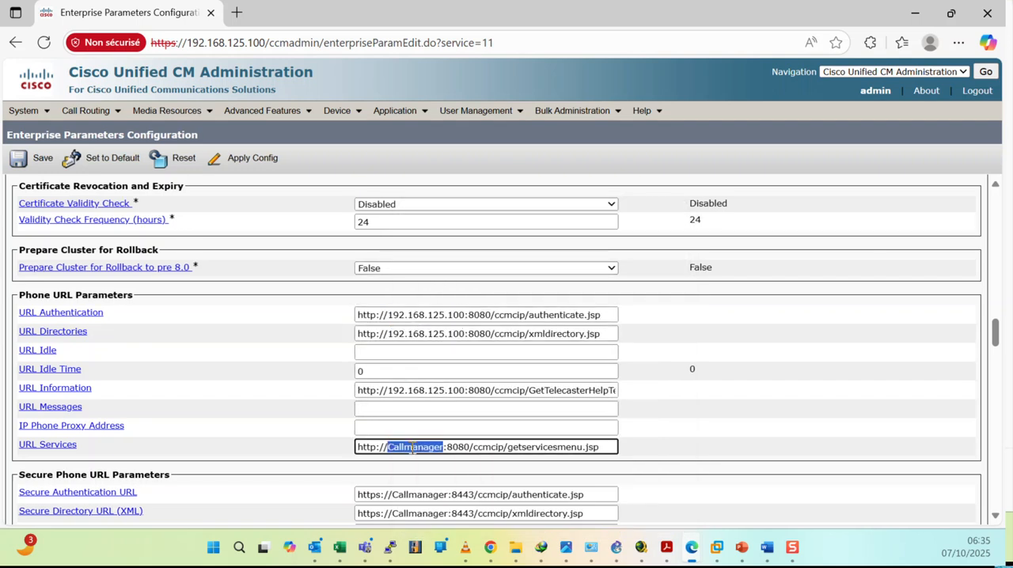
{"action": "key", "text": "ctrl+v"}
Replace the host name with 192.168.125.100 in Secure Authentication URL, Secure Directory URL (XML) and Secure Contact Search URL (UDS), acknowledging the restart notice.
{"action": "scroll", "coordinate": [427, 431], "scroll_direction": "down", "scroll_amount": 2}
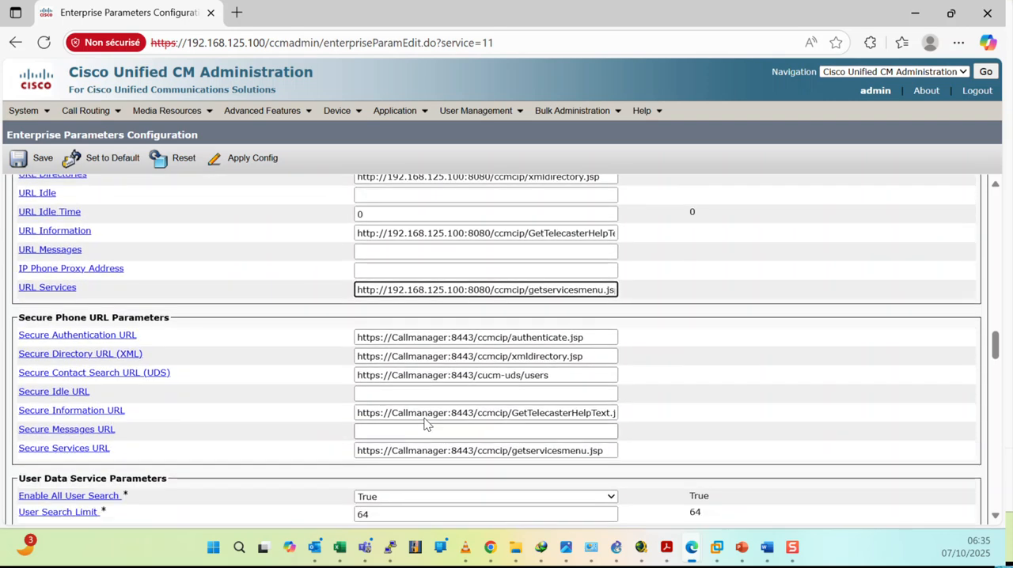
{"action": "double_click", "coordinate": [424, 339]}
{"action": "key", "text": "ctrl+v"}
{"action": "double_click", "coordinate": [418, 357]}
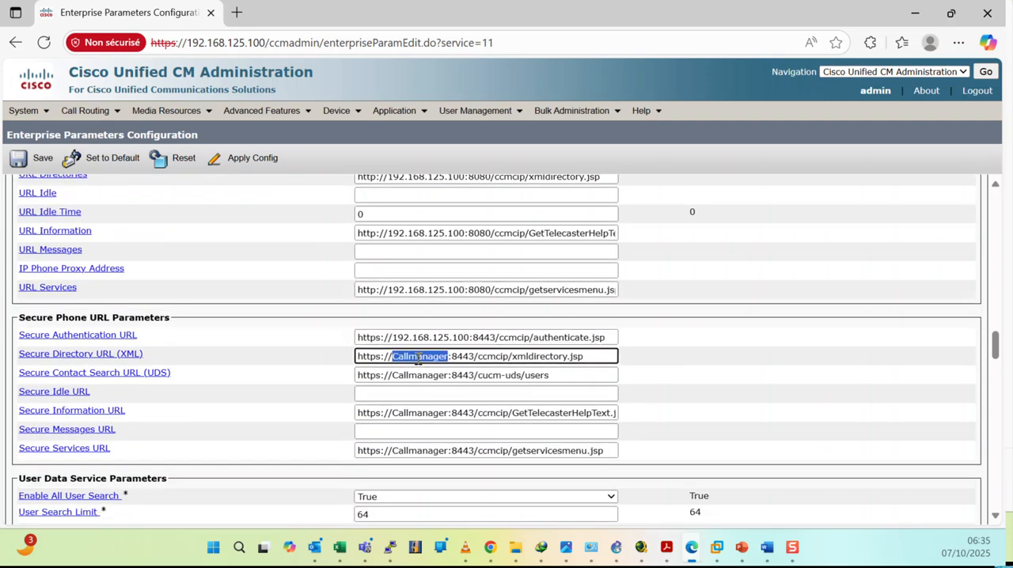
{"action": "key", "text": "ctrl+v"}
{"action": "double_click", "coordinate": [418, 375]}
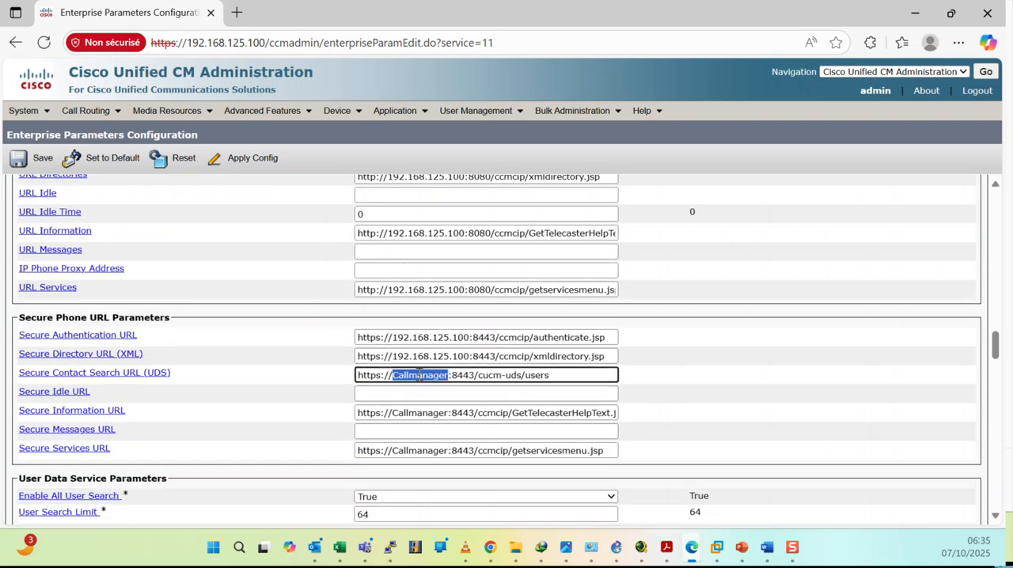
{"action": "key", "text": "ctrl+v"}
{"action": "left_click", "coordinate": [415, 412]}
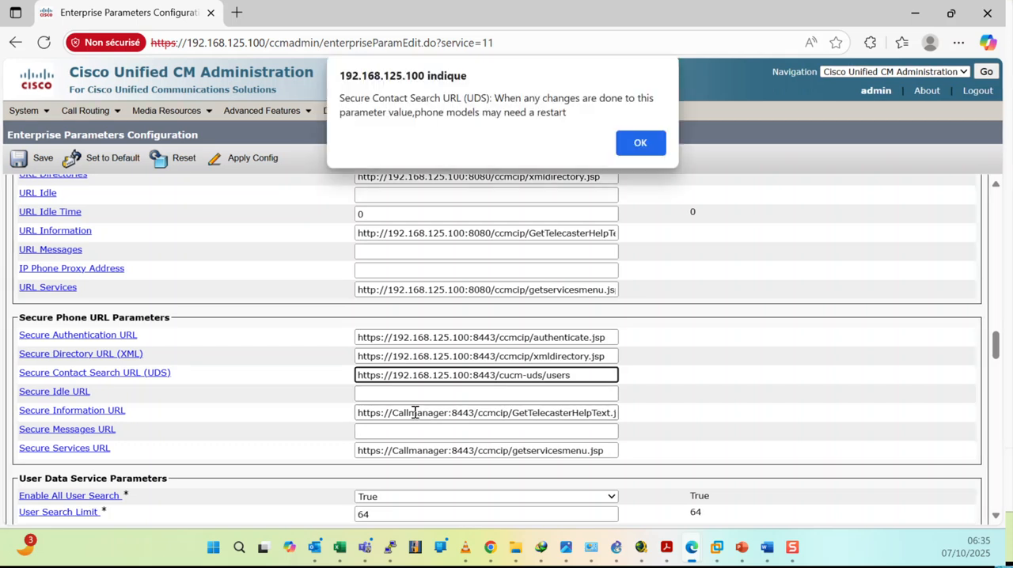
{"action": "left_click", "coordinate": [641, 141]}
Replace the host name with 192.168.125.100 in Secure Information URL and Secure Services URL.
{"action": "double_click", "coordinate": [420, 413]}
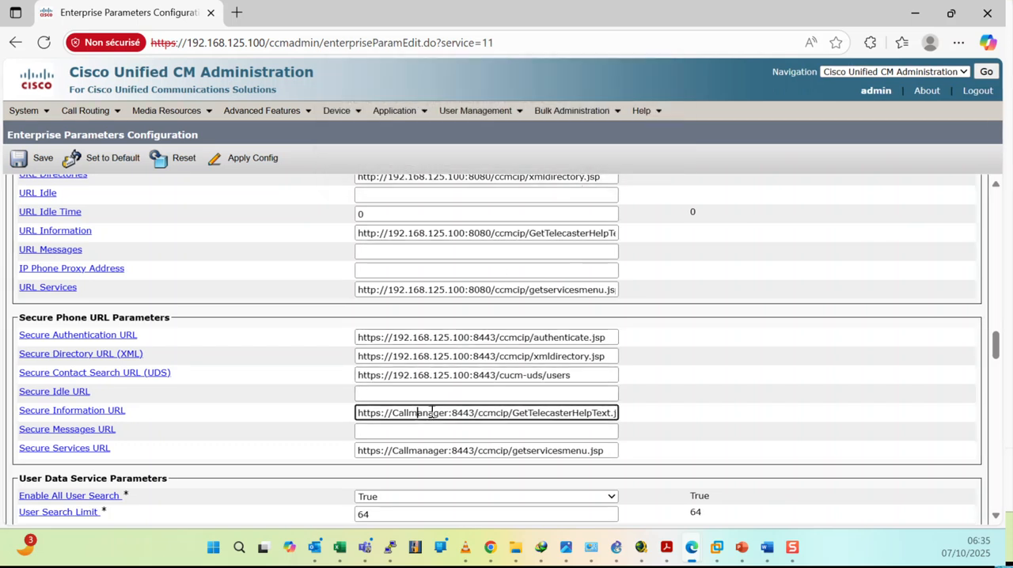
{"action": "key", "text": "ctrl+v"}
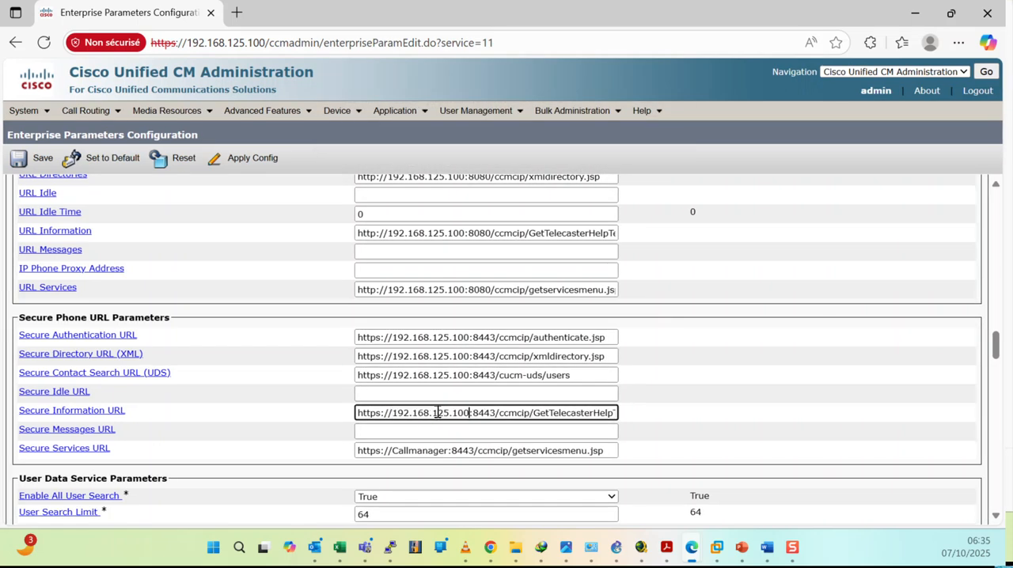
{"action": "double_click", "coordinate": [419, 451]}
{"action": "key", "text": "ctrl+v"}
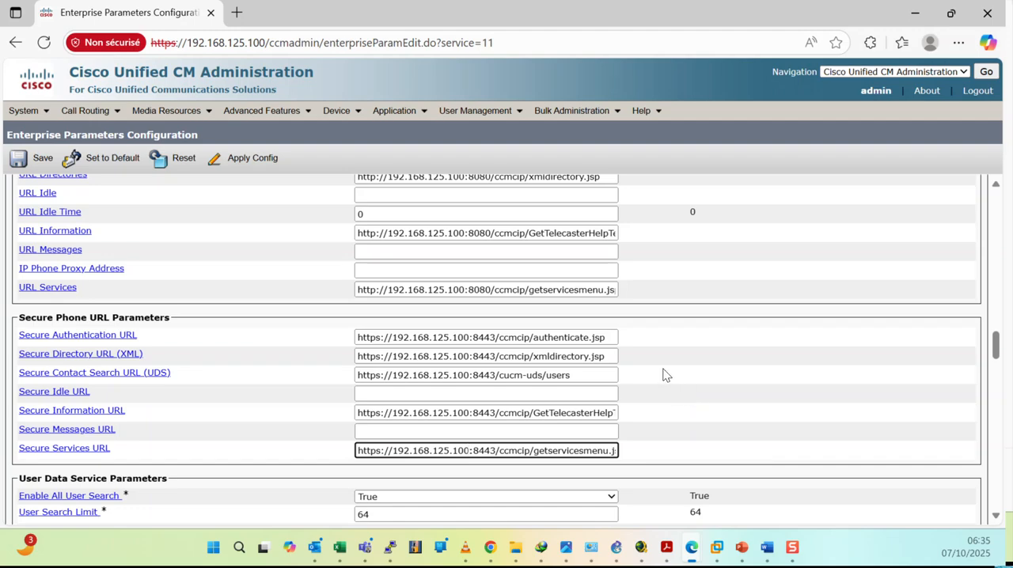
Examine the available protocol options for Auto Registration Phone Protocol in the Enterprise Parameters.
{"action": "scroll", "coordinate": [665, 379], "scroll_direction": "up", "scroll_amount": 8}
{"action": "scroll", "coordinate": [665, 375], "scroll_direction": "up", "scroll_amount": 10}
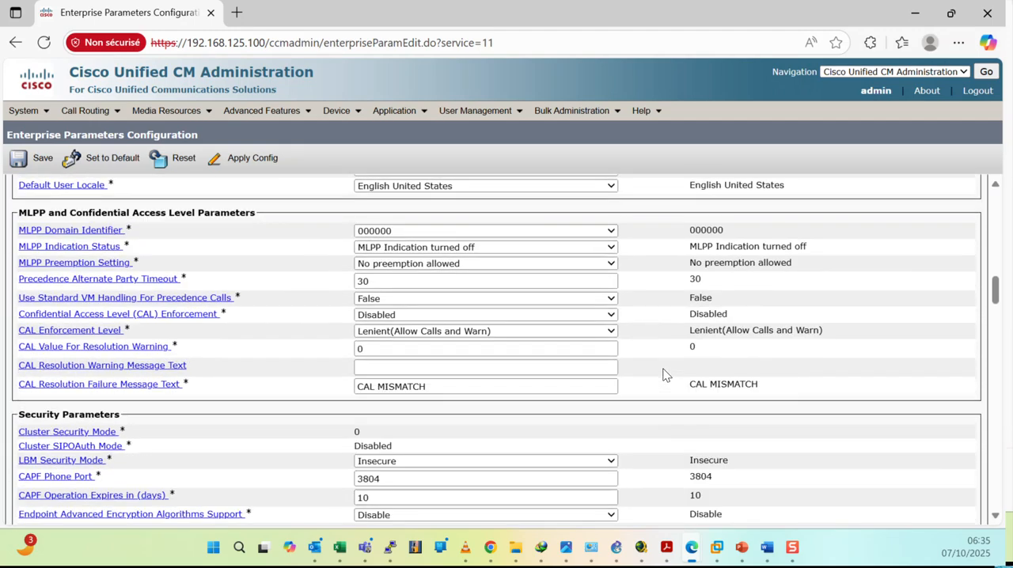
{"action": "scroll", "coordinate": [665, 375], "scroll_direction": "up", "scroll_amount": 7}
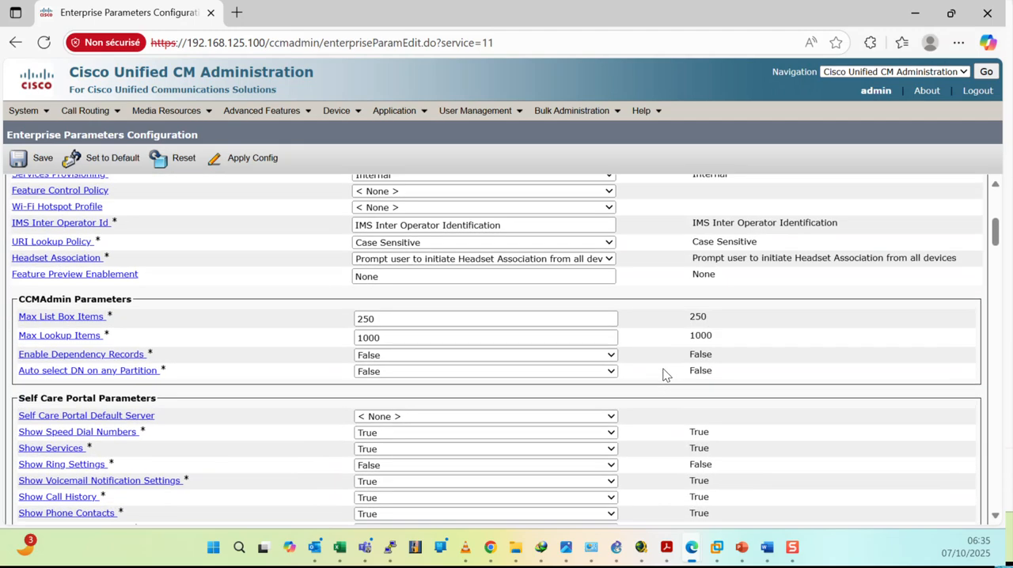
{"action": "scroll", "coordinate": [401, 331], "scroll_direction": "down", "scroll_amount": 1}
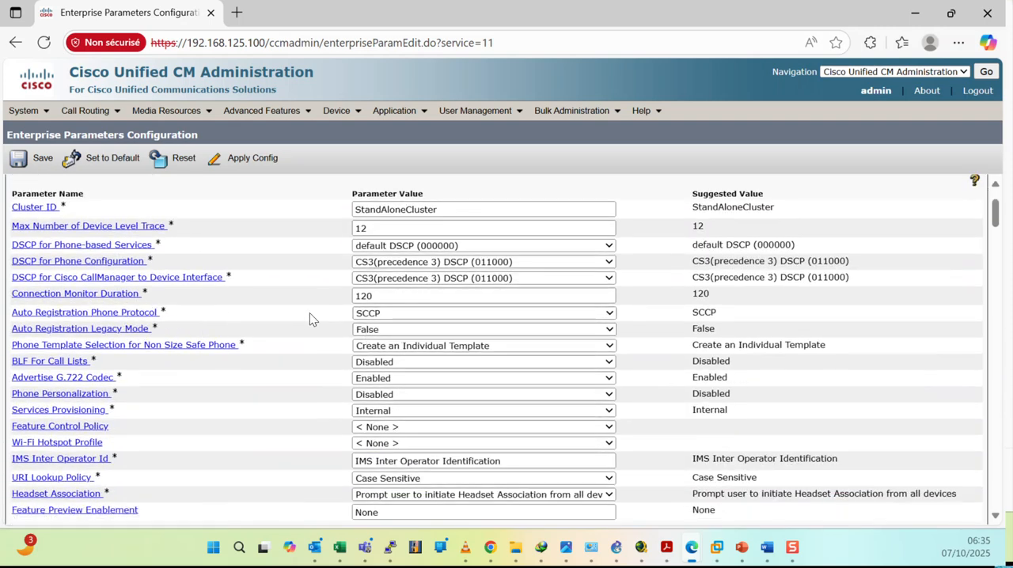
{"action": "left_click", "coordinate": [597, 315]}
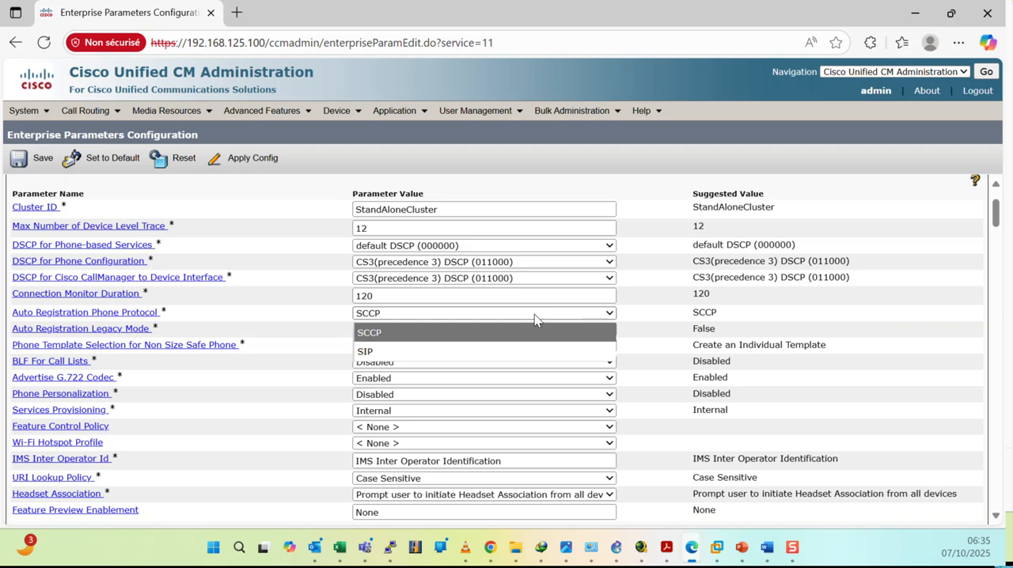
{"action": "left_click", "coordinate": [278, 322]}
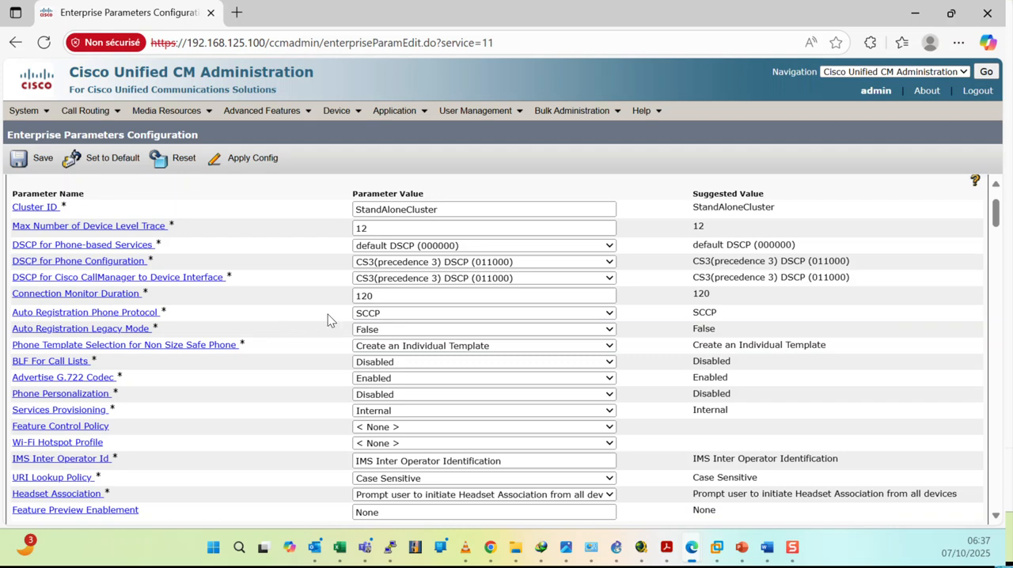
{"action": "left_click", "coordinate": [374, 315]}
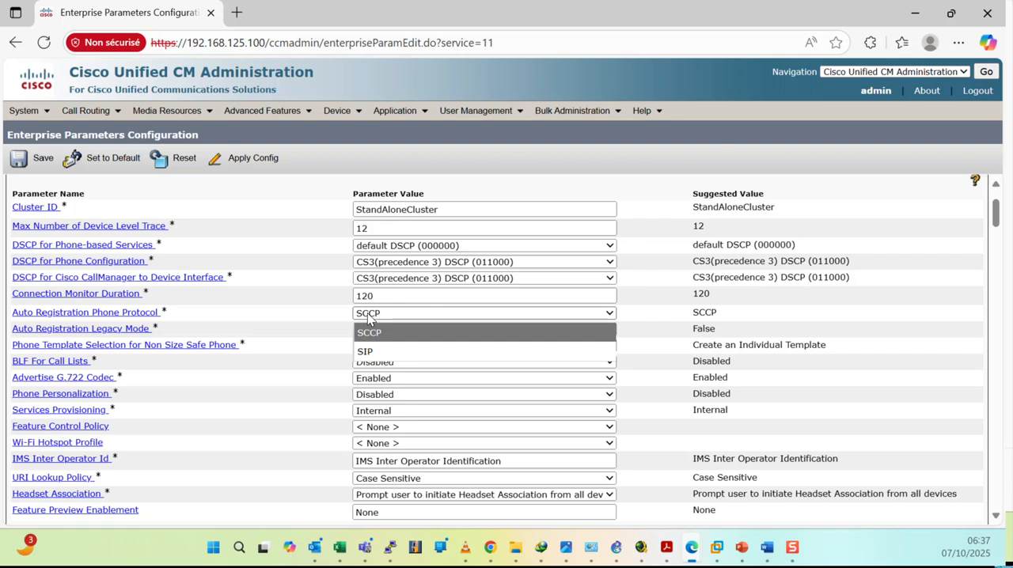
{"action": "left_click", "coordinate": [306, 315]}
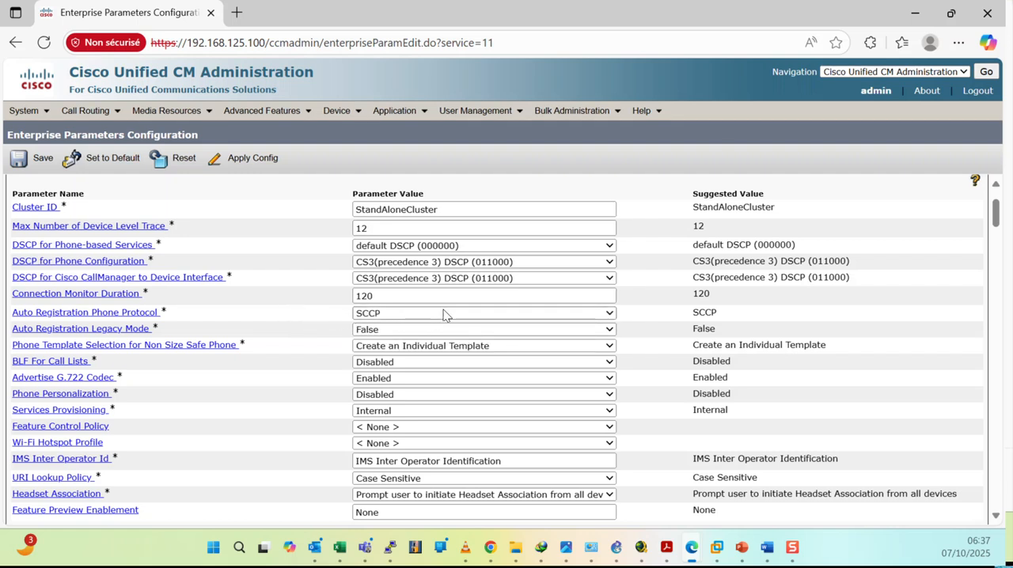
{"action": "left_click", "coordinate": [440, 312]}
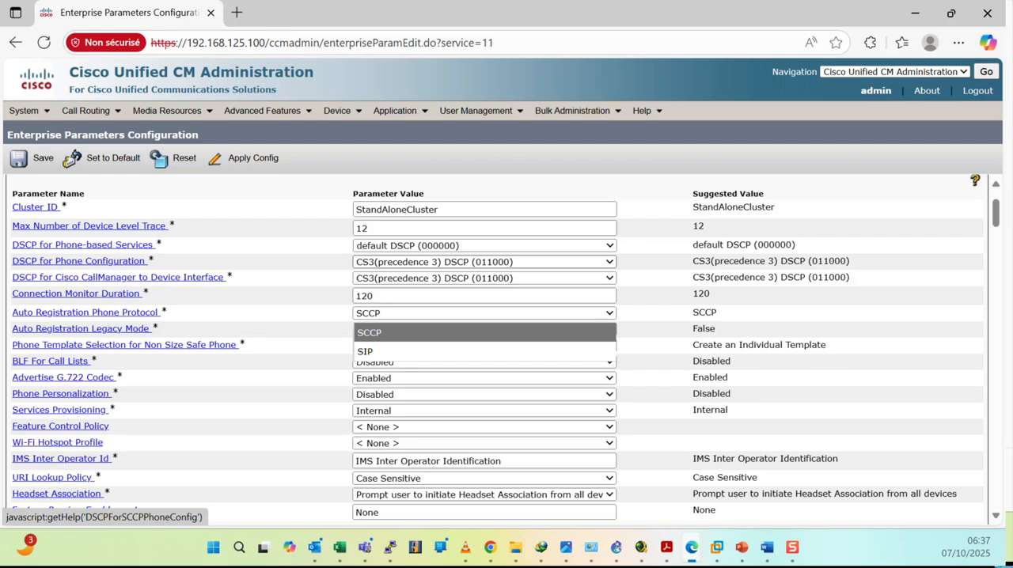
{"action": "key", "text": "alt+Tab"}
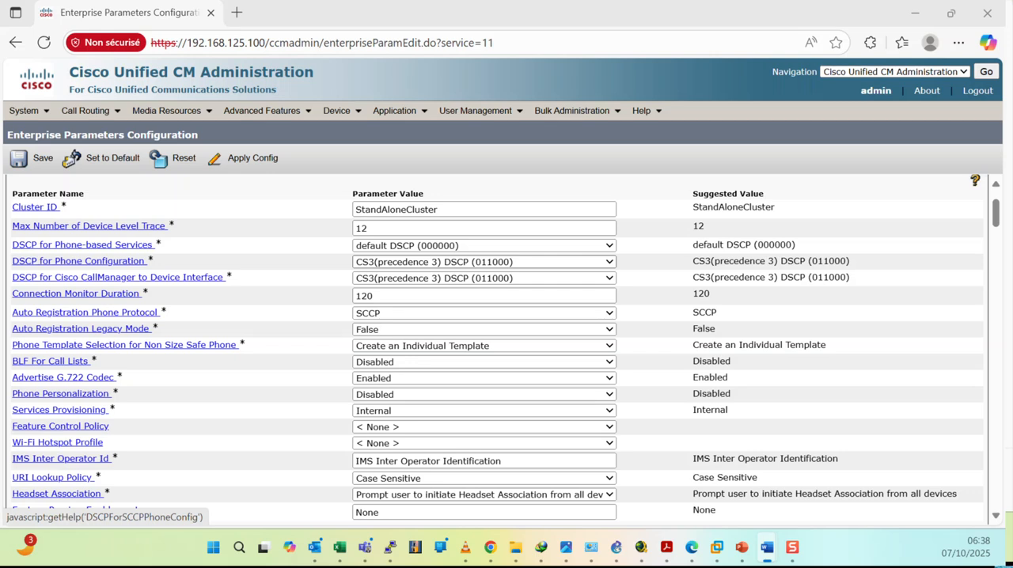
{"action": "left_click", "coordinate": [394, 314]}
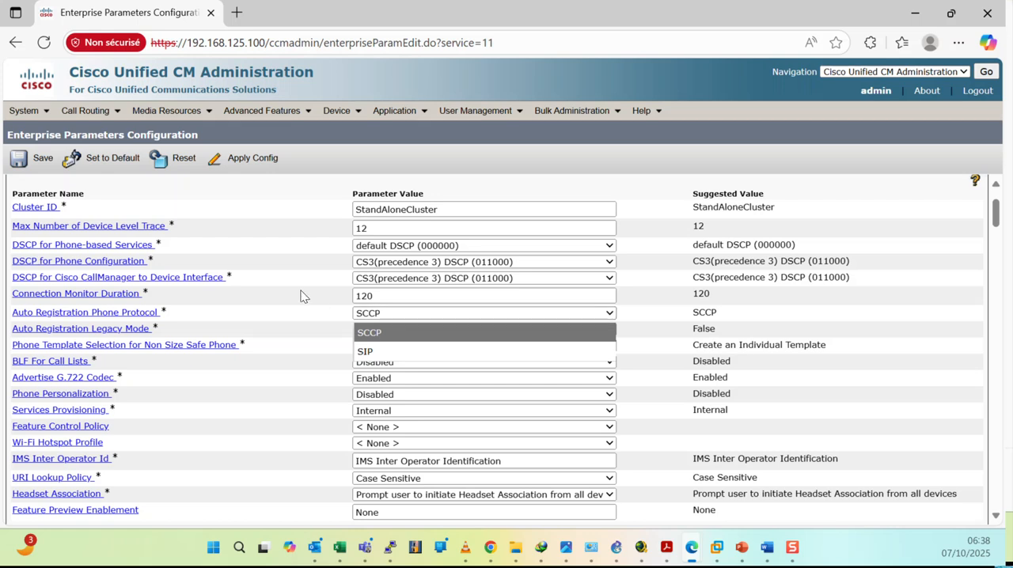
{"action": "left_click", "coordinate": [658, 310]}
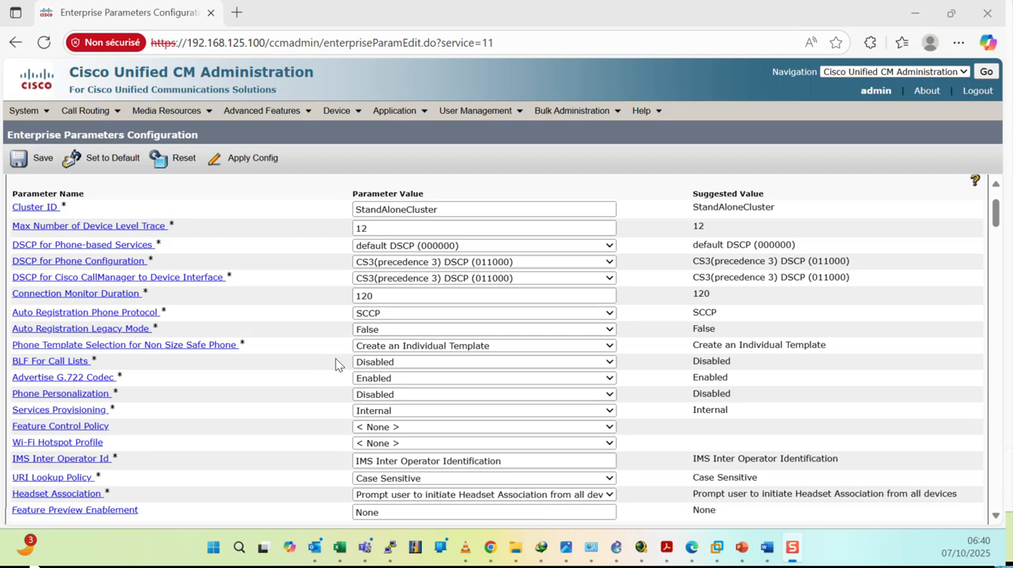
Set BLF For Call Lists to Enabled and save the enterprise parameters.
{"action": "left_click", "coordinate": [409, 361]}
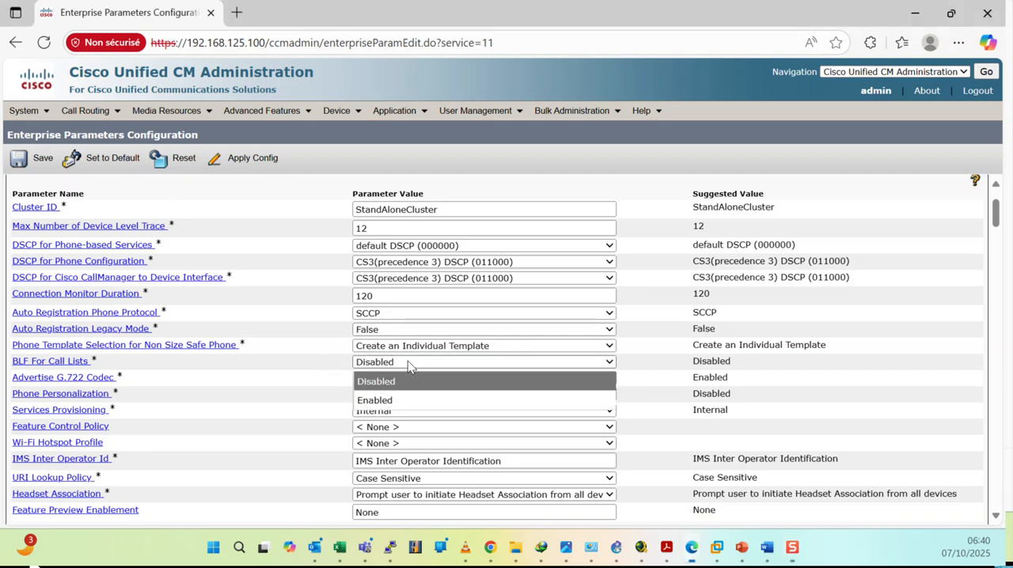
{"action": "left_click", "coordinate": [377, 402]}
{"action": "left_click", "coordinate": [641, 143]}
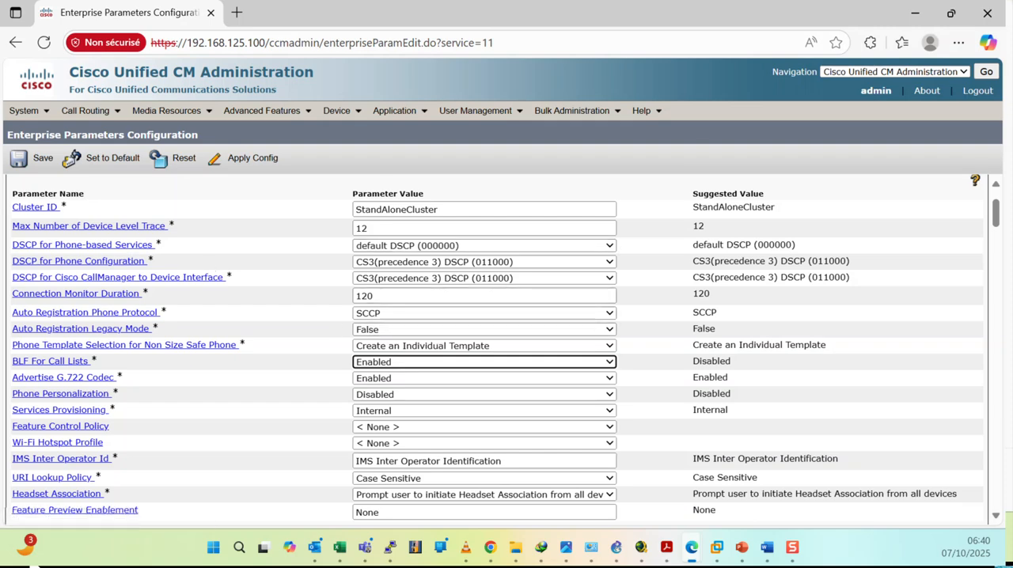
{"action": "left_click", "coordinate": [31, 158]}
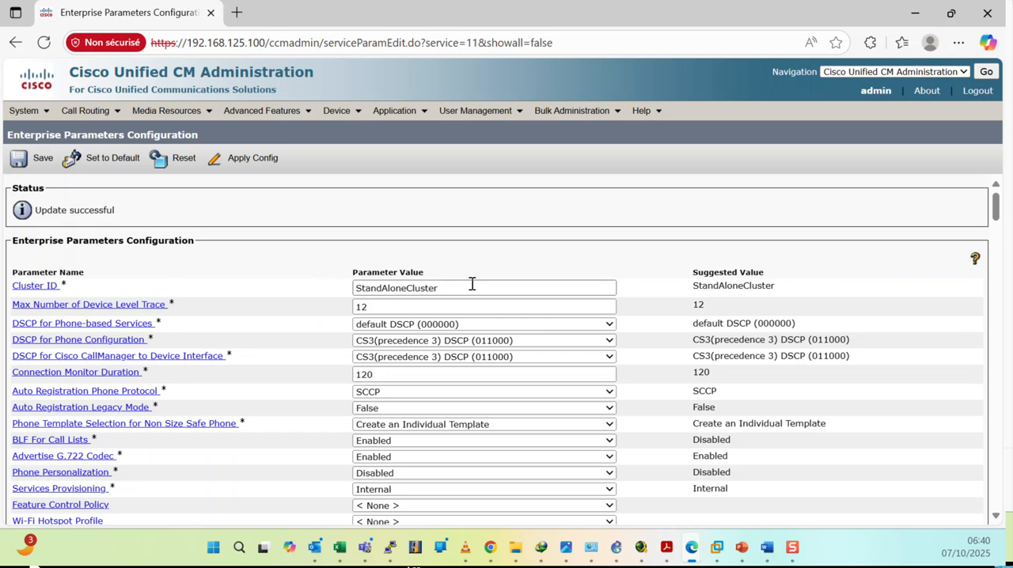
Set Enable Dependency Records to True in the CCMAdmin Parameters and save the enterprise parameters.
{"action": "scroll", "coordinate": [507, 348], "scroll_direction": "down", "scroll_amount": 4}
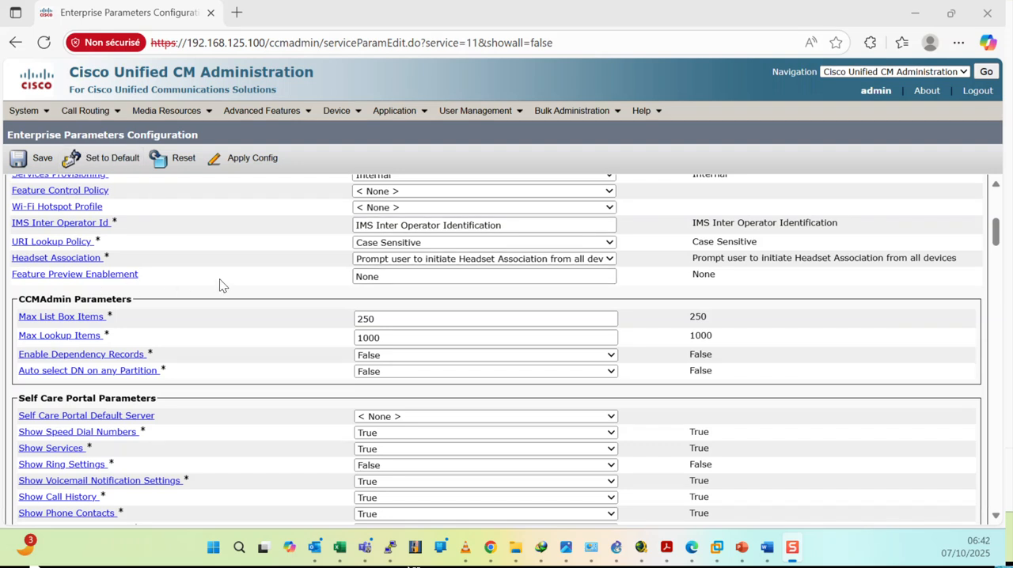
{"action": "scroll", "coordinate": [225, 285], "scroll_direction": "up", "scroll_amount": 4}
{"action": "scroll", "coordinate": [227, 285], "scroll_direction": "down", "scroll_amount": 4}
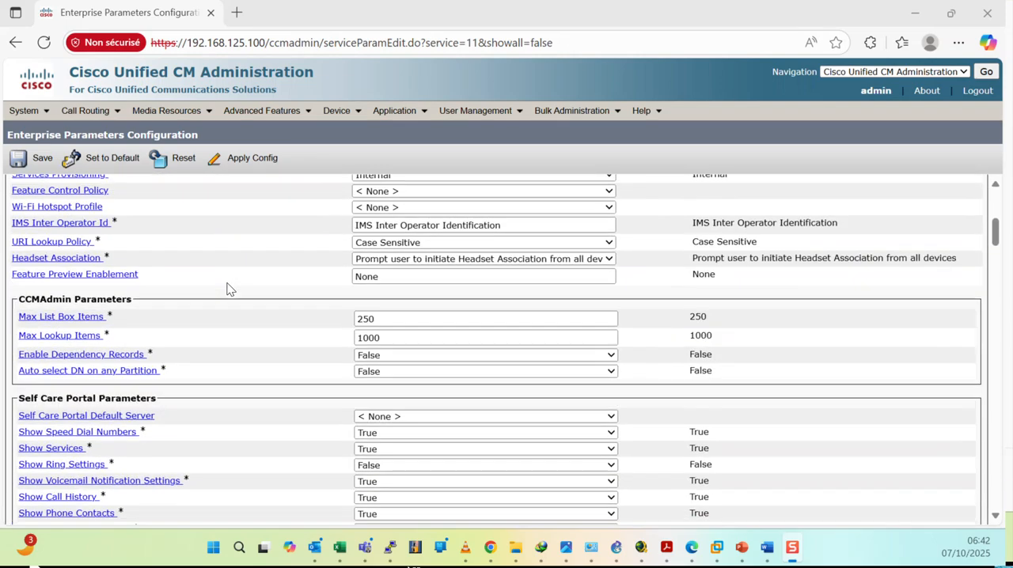
{"action": "scroll", "coordinate": [226, 289], "scroll_direction": "down", "scroll_amount": 1}
{"action": "scroll", "coordinate": [227, 289], "scroll_direction": "up", "scroll_amount": 2}
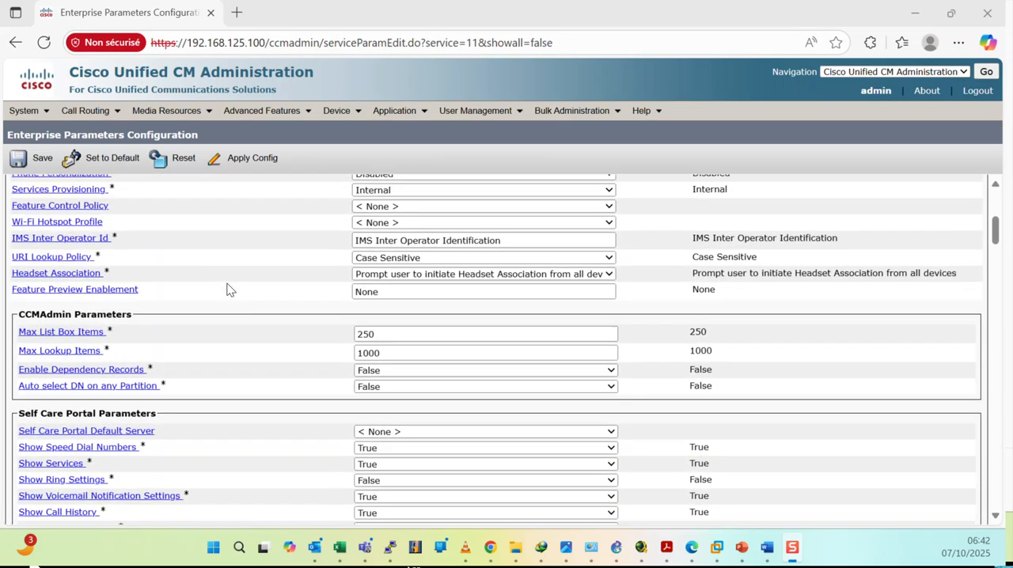
{"action": "scroll", "coordinate": [226, 289], "scroll_direction": "down", "scroll_amount": 1}
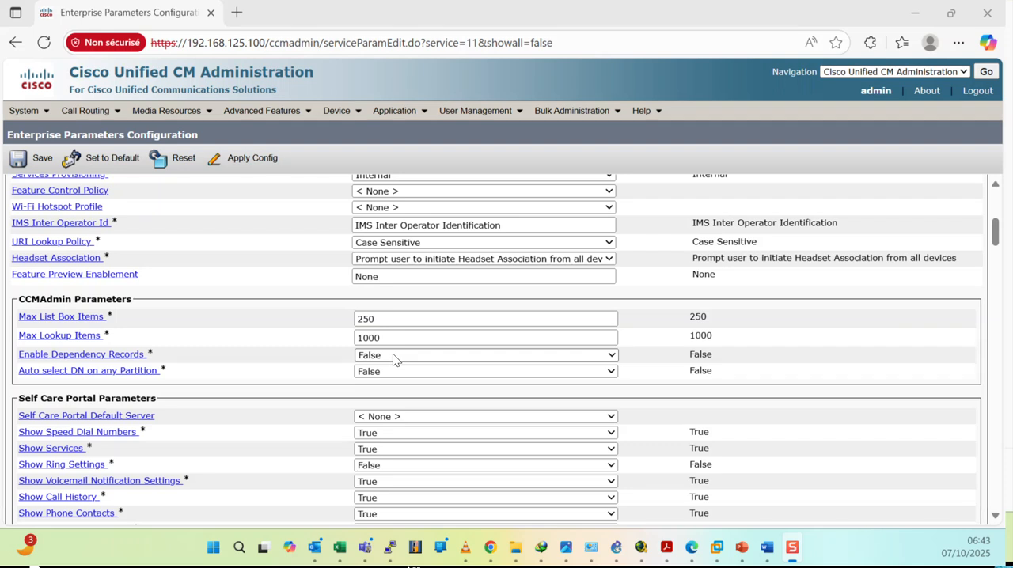
{"action": "left_click", "coordinate": [395, 358]}
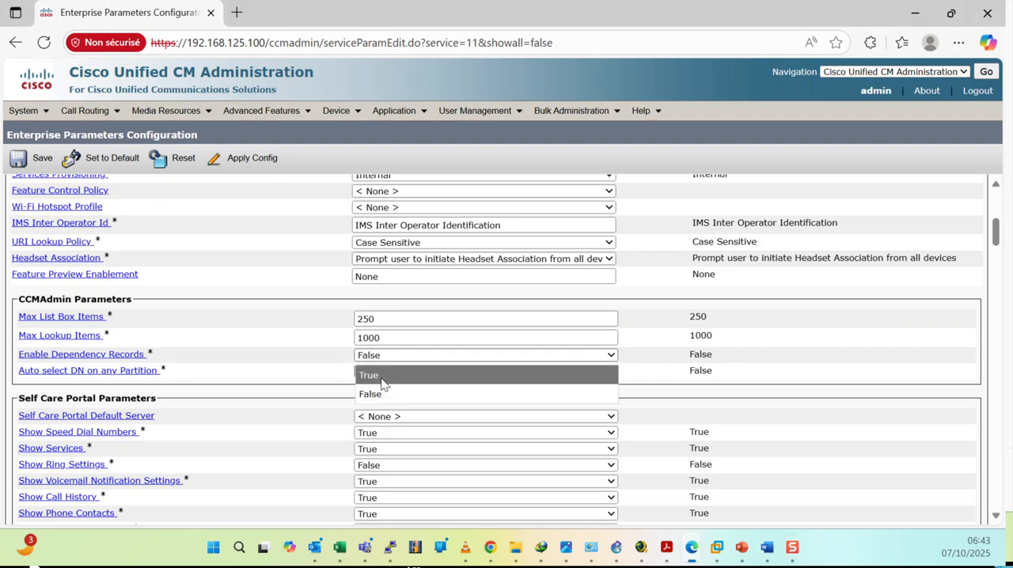
{"action": "left_click", "coordinate": [382, 378]}
{"action": "left_click", "coordinate": [643, 199]}
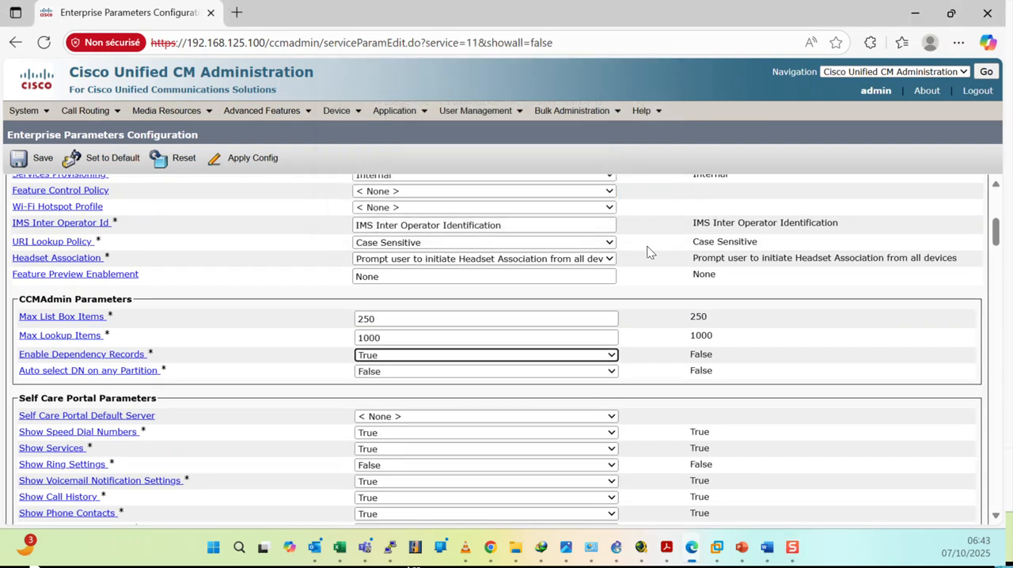
{"action": "left_click", "coordinate": [41, 155]}
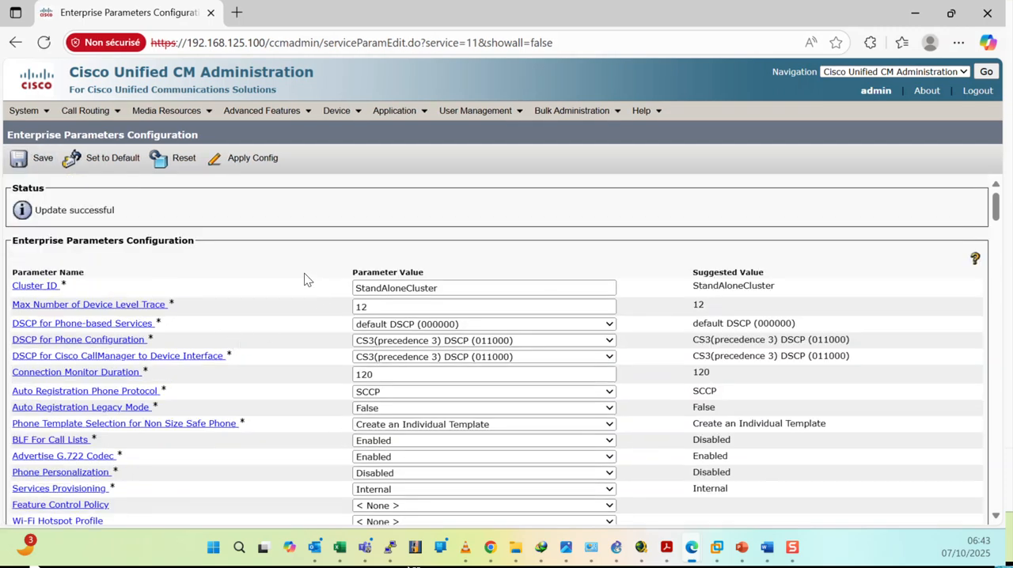
Review the IP addresses in the Phone URL and Secure Phone URL Parameters and save the enterprise parameters again.
{"action": "scroll", "coordinate": [669, 298], "scroll_direction": "down", "scroll_amount": 20}
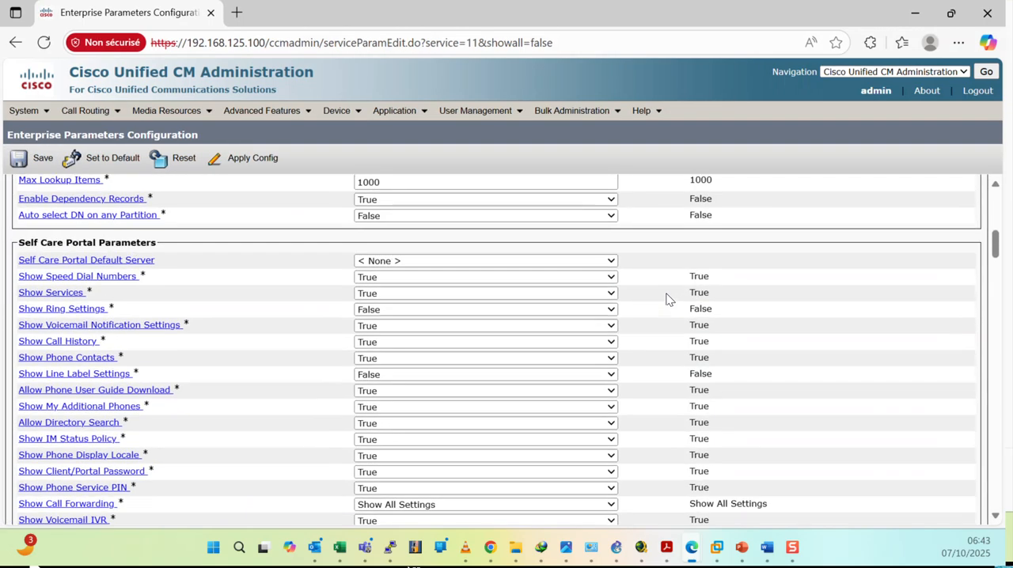
{"action": "scroll", "coordinate": [668, 298], "scroll_direction": "down", "scroll_amount": 10}
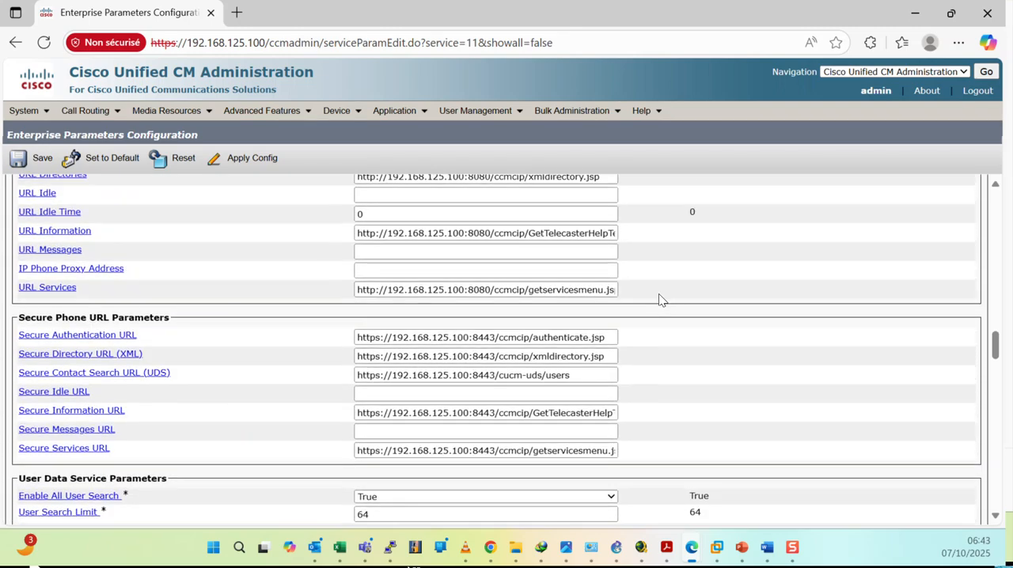
{"action": "left_click_drag", "start_coordinate": [392, 233], "coordinate": [465, 233]}
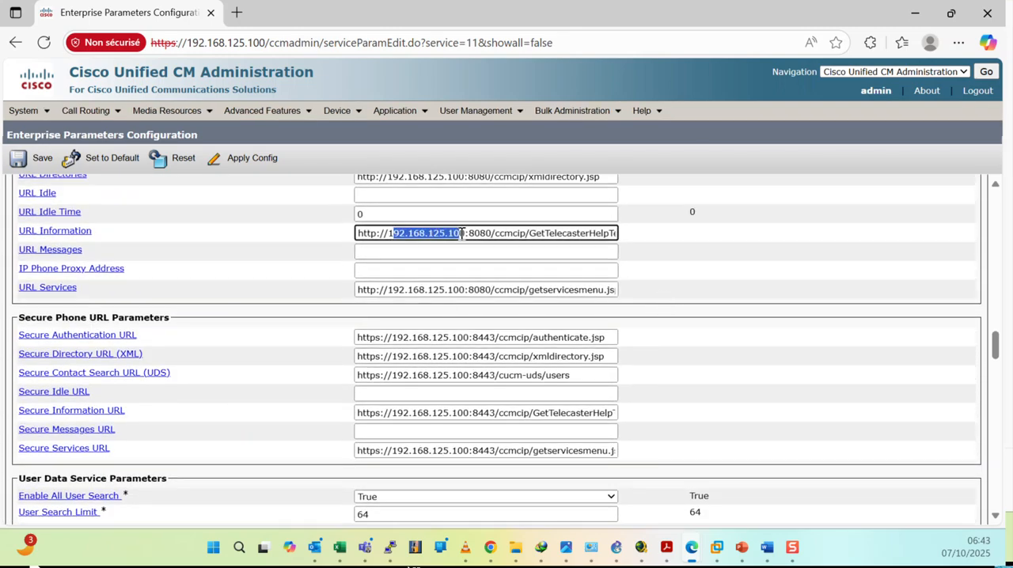
{"action": "scroll", "coordinate": [669, 297], "scroll_direction": "up", "scroll_amount": 20}
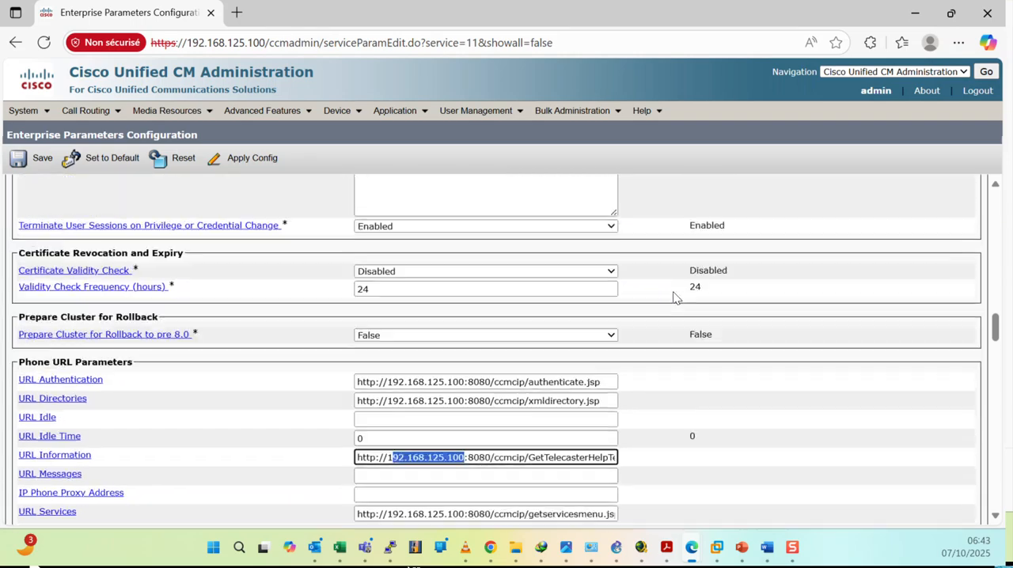
{"action": "scroll", "coordinate": [669, 299], "scroll_direction": "up", "scroll_amount": 5}
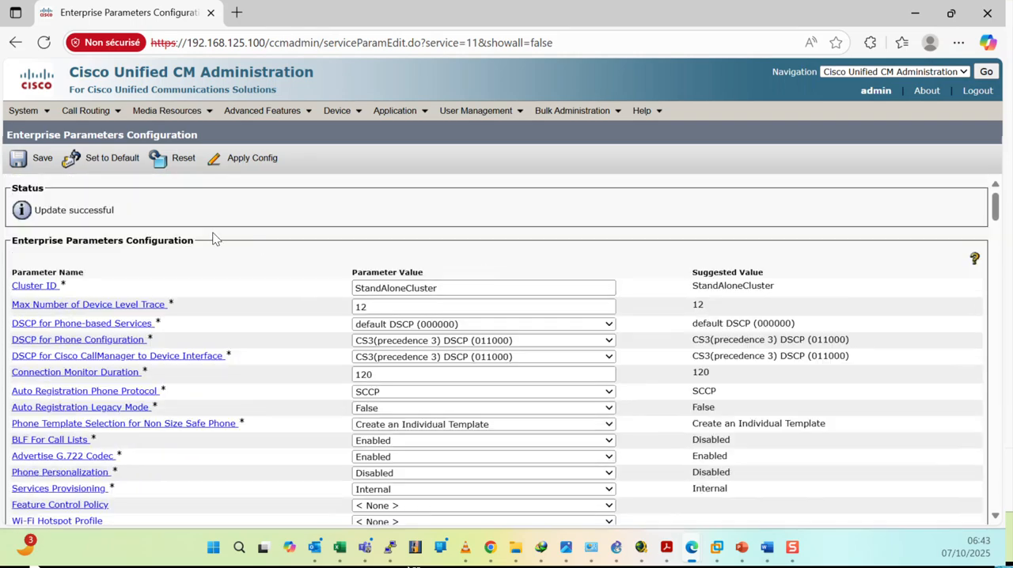
{"action": "left_click", "coordinate": [39, 157]}
View the Cisco Unified CM Group search page and the list of configured servers.
{"action": "left_click", "coordinate": [73, 106]}
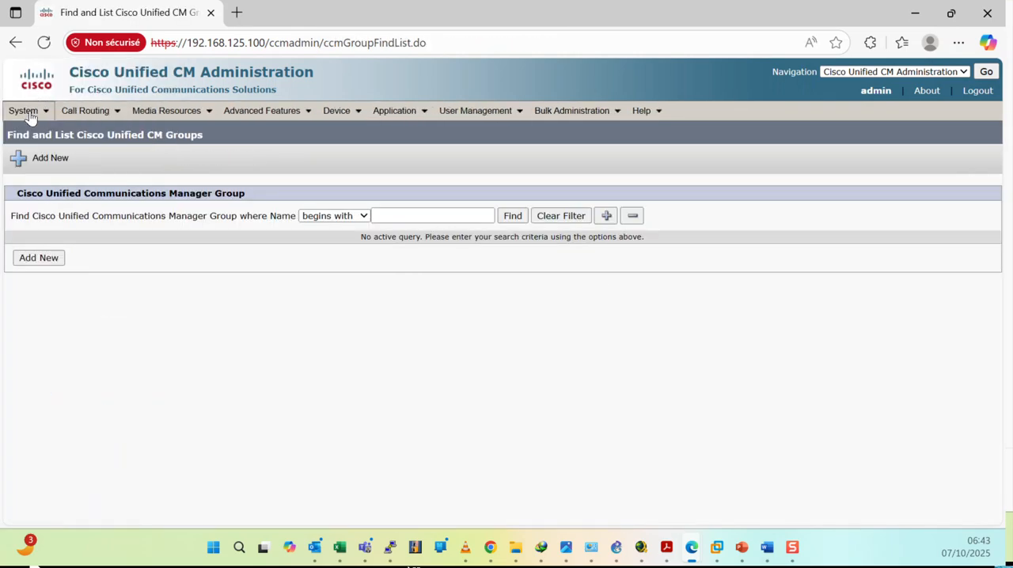
{"action": "mouse_move", "coordinate": [39, 112]}
{"action": "left_click", "coordinate": [40, 69]}
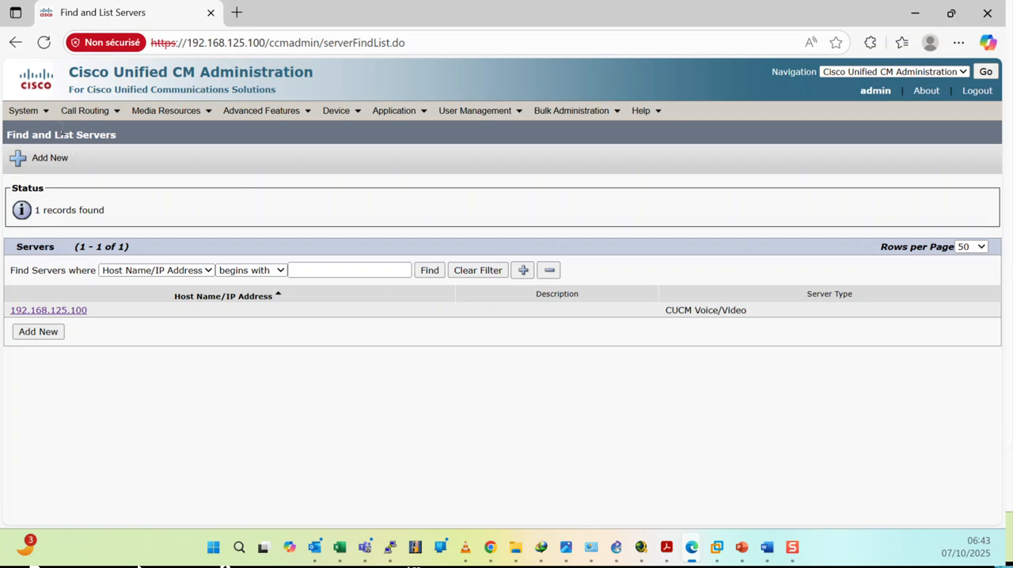
Open the Service Parameters of the Cisco CallManager service on server 192.168.125.100--CUCM Voice/Video.
{"action": "mouse_move", "coordinate": [47, 117]}
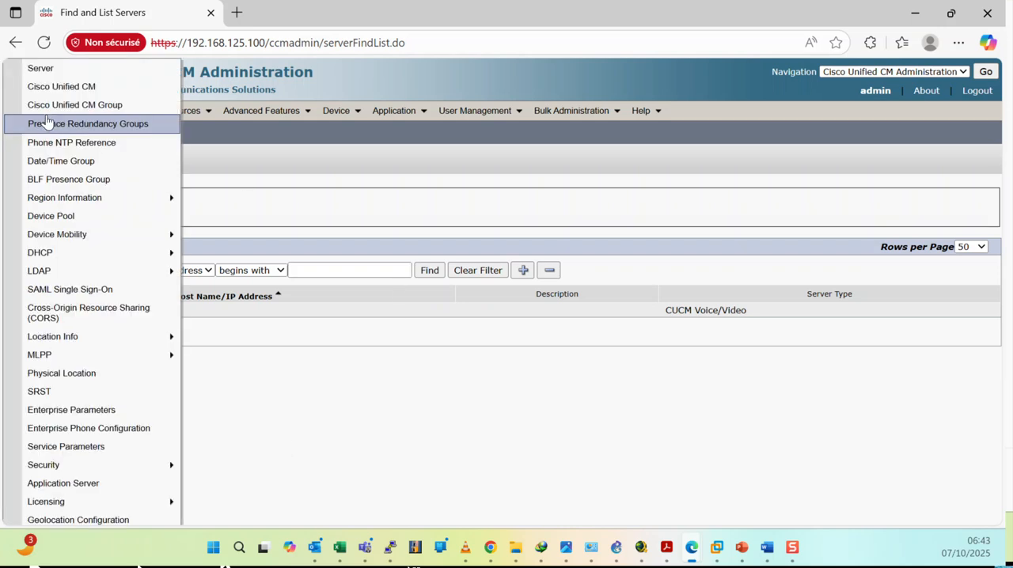
{"action": "left_click", "coordinate": [64, 449]}
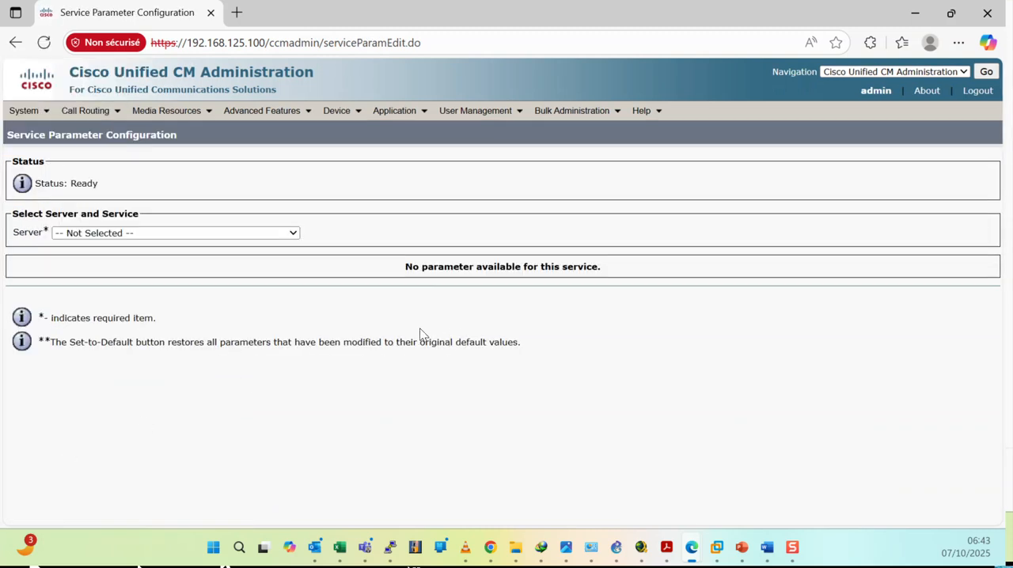
{"action": "left_click", "coordinate": [181, 239]}
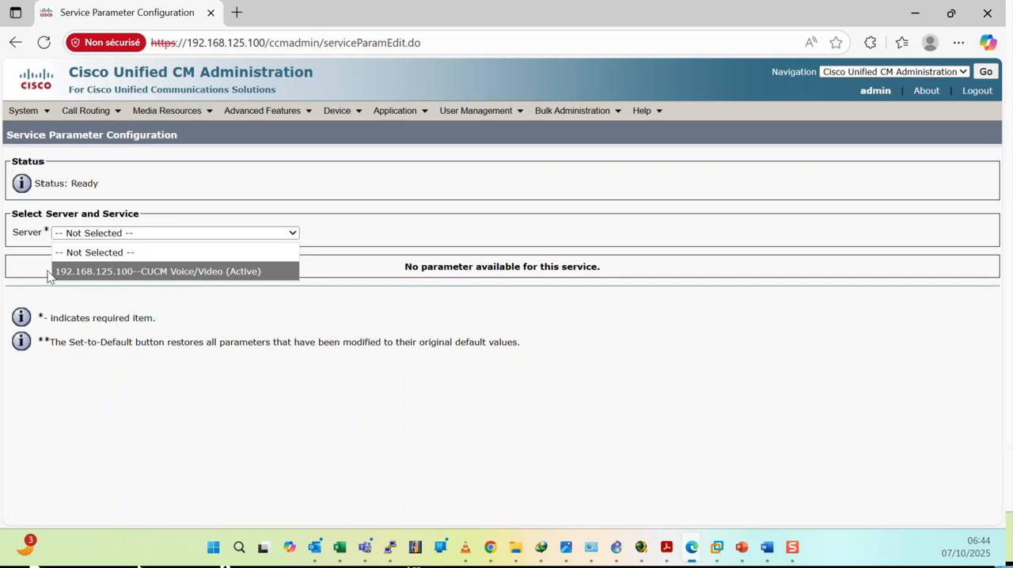
{"action": "left_click", "coordinate": [95, 271]}
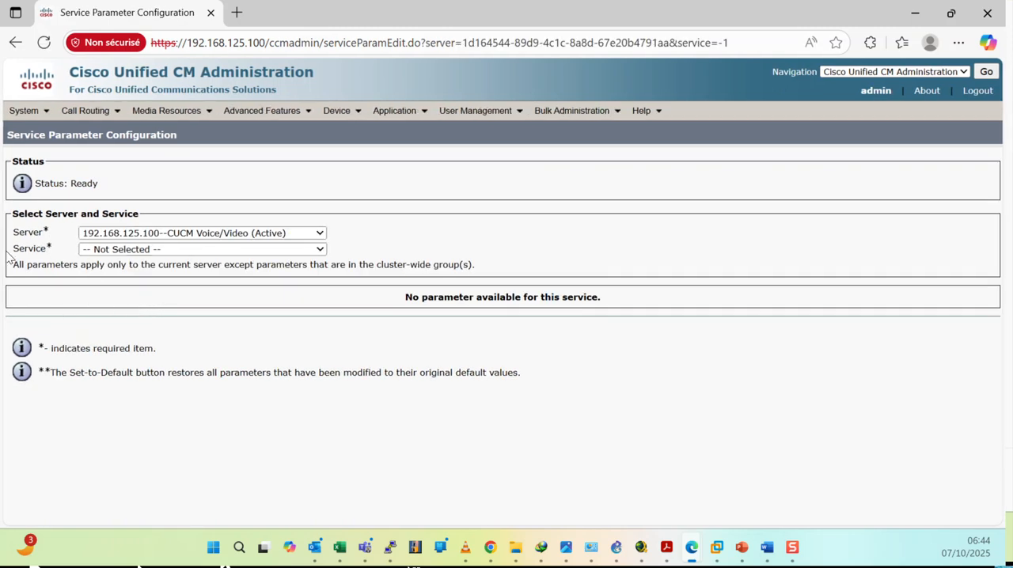
{"action": "left_click", "coordinate": [142, 250]}
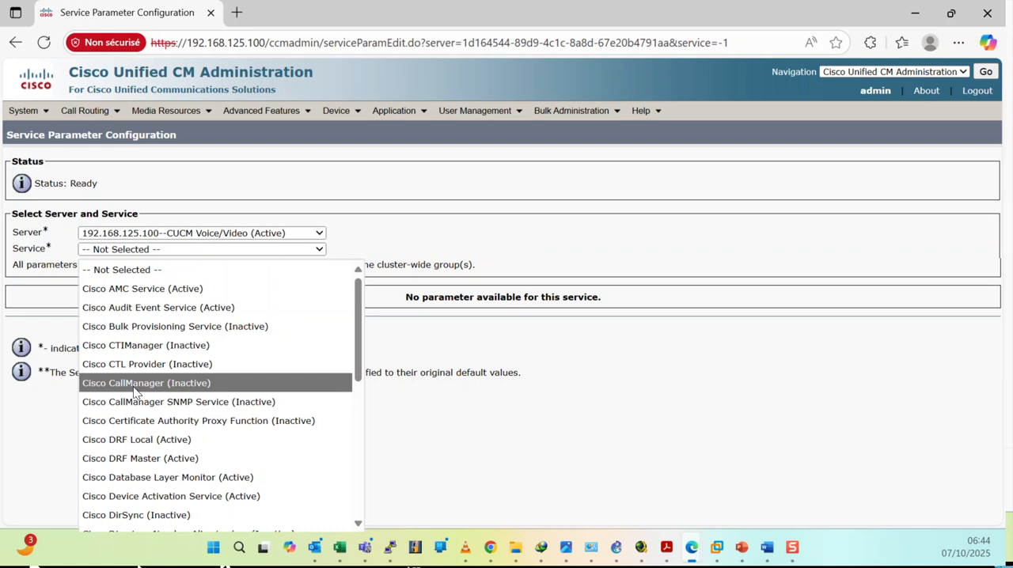
{"action": "left_click", "coordinate": [195, 392]}
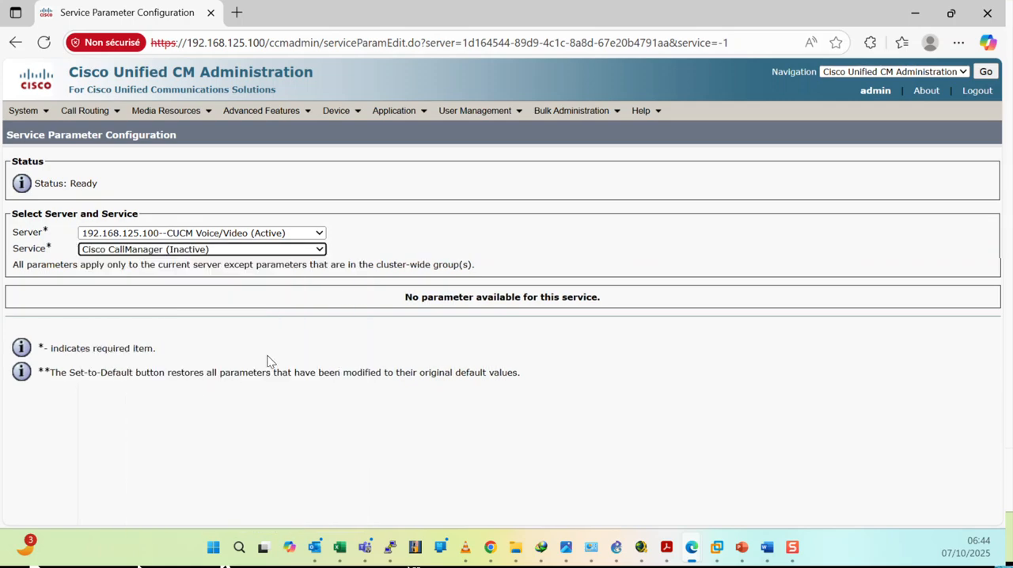
{"action": "scroll", "coordinate": [540, 325], "scroll_direction": "down", "scroll_amount": 15}
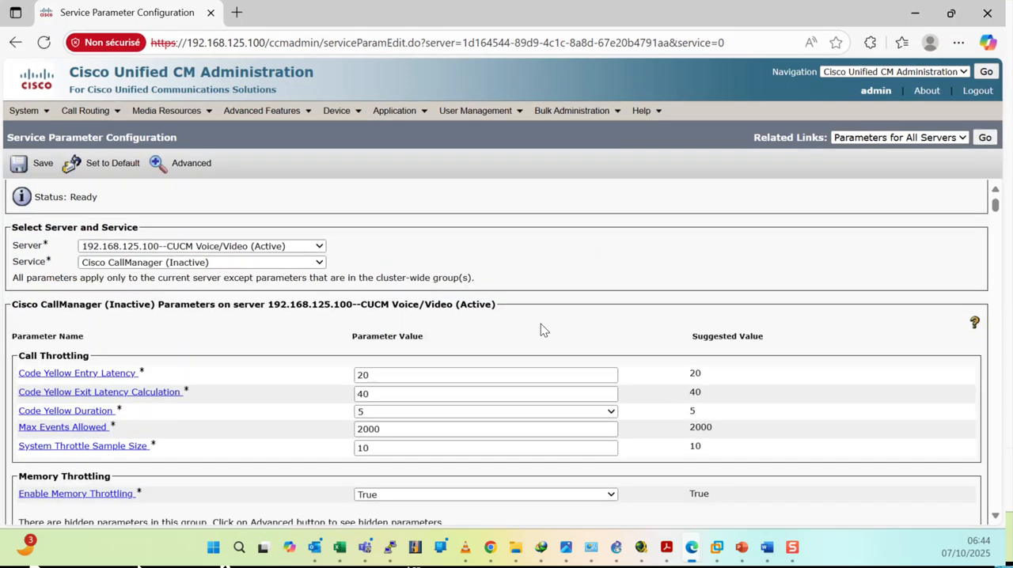
Search the Cisco CallManager service parameters page for "t302" to locate the T302 Timer.
{"action": "scroll", "coordinate": [542, 324], "scroll_direction": "down", "scroll_amount": 20}
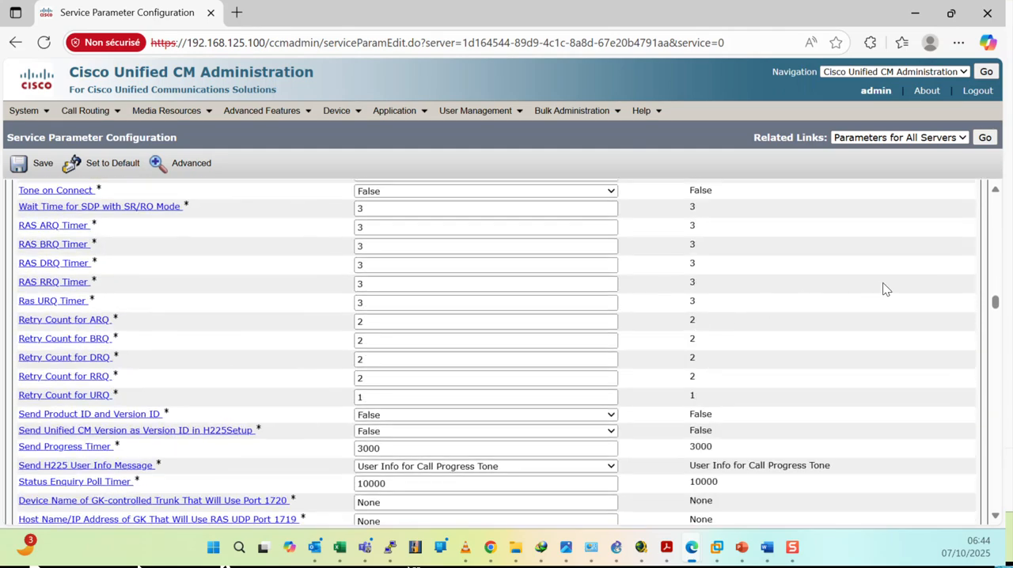
{"action": "left_click_drag", "start_coordinate": [996, 303], "coordinate": [1001, 198]}
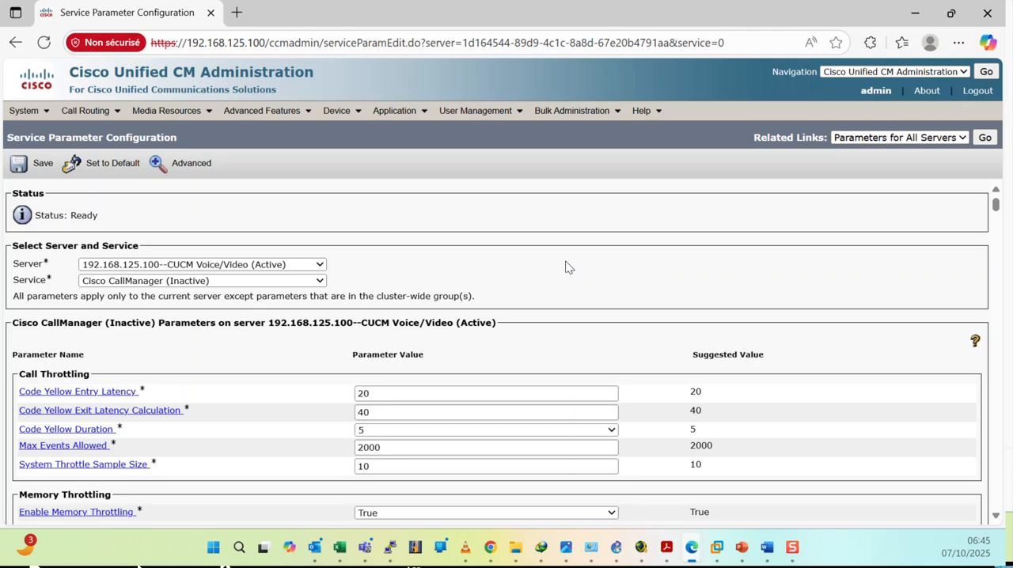
{"action": "key", "text": "ctrl+f"}
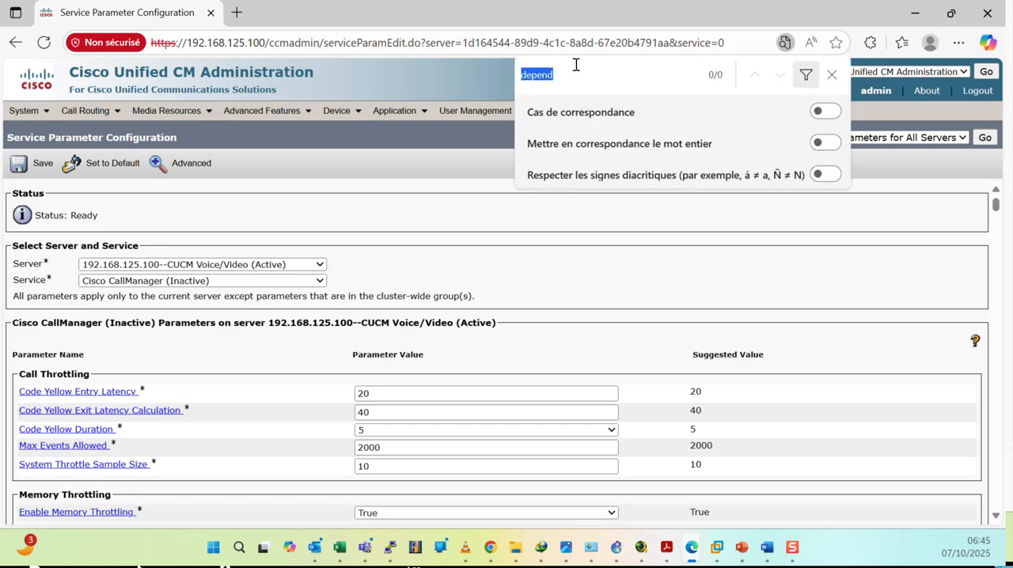
{"action": "type", "text": "t"}
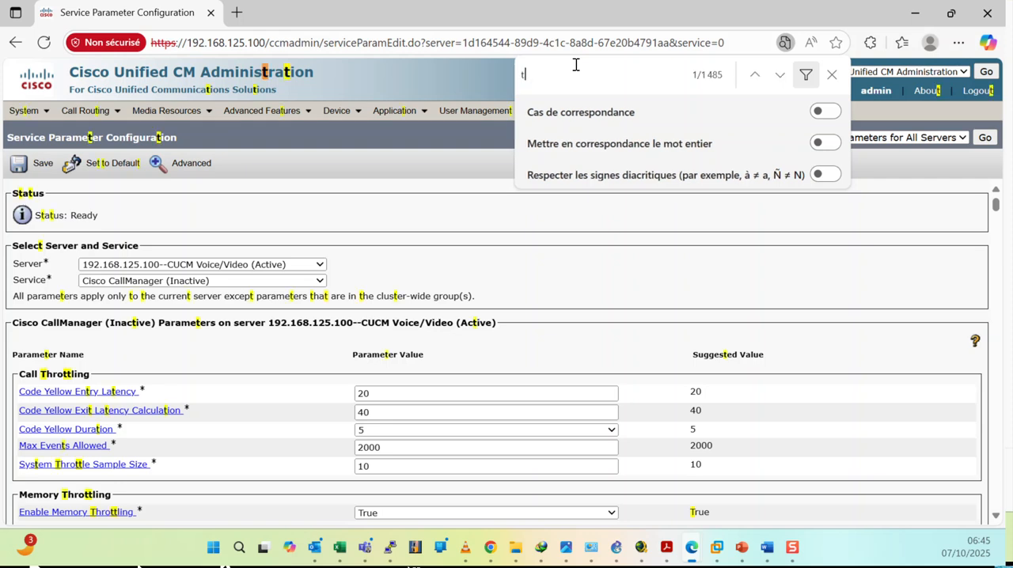
{"action": "type", "text": "302"}
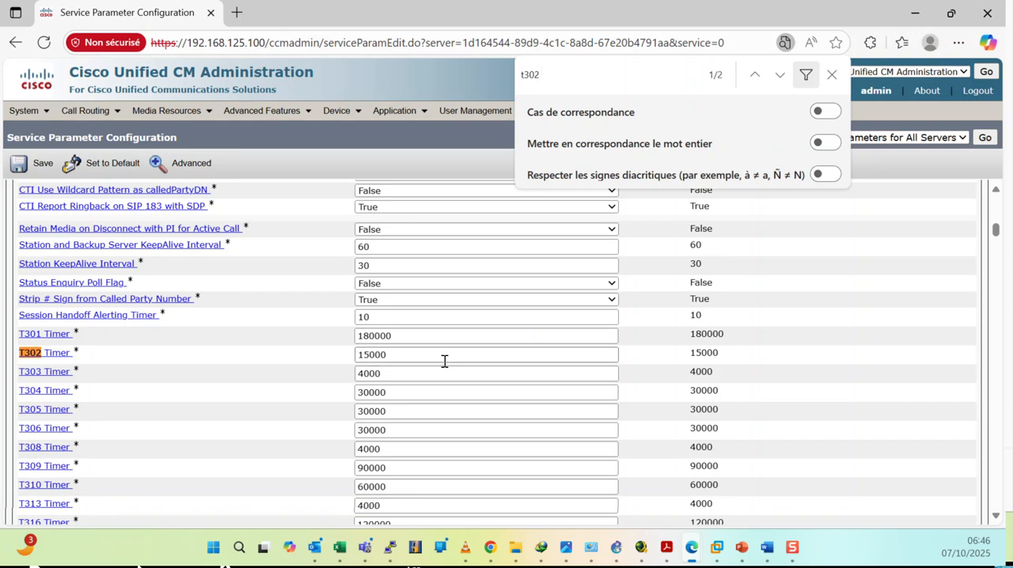
Switch to the blank Word document and write 1000 and 10000 on two separate lines.
{"action": "key", "text": "alt+Tab"}
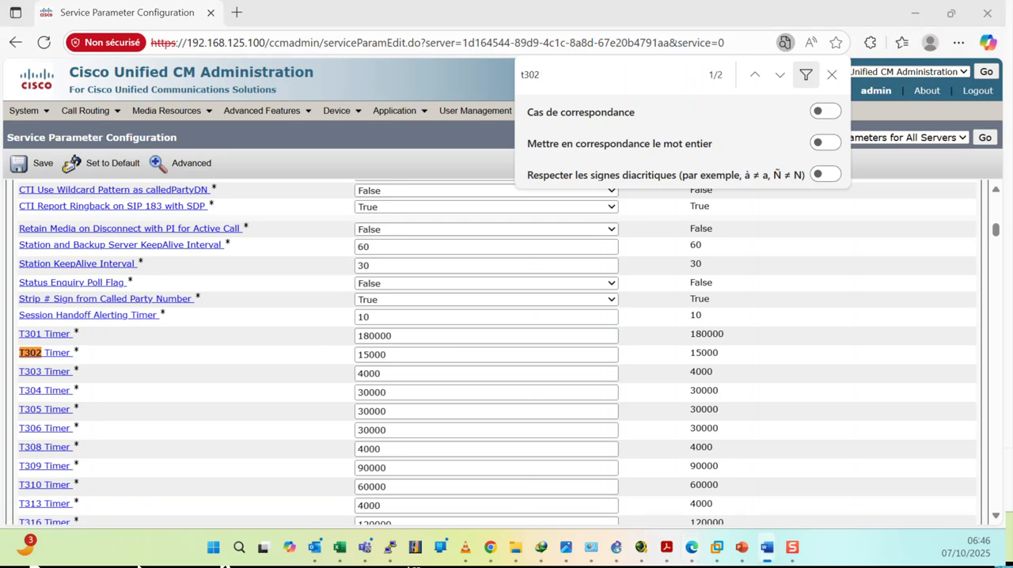
{"action": "left_click_drag", "start_coordinate": [1, 178], "coordinate": [657, 2]}
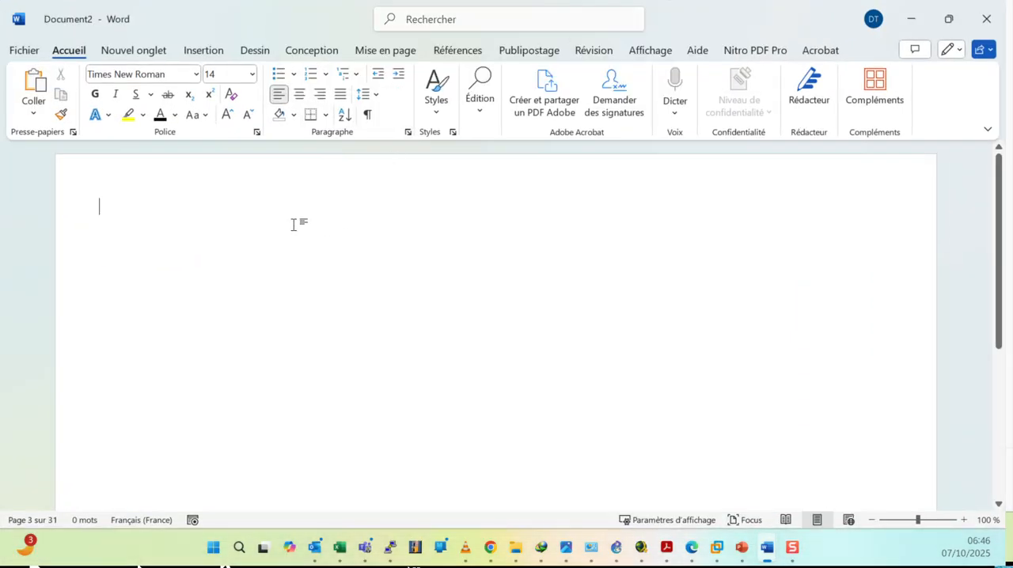
{"action": "type", "text": "1000"}
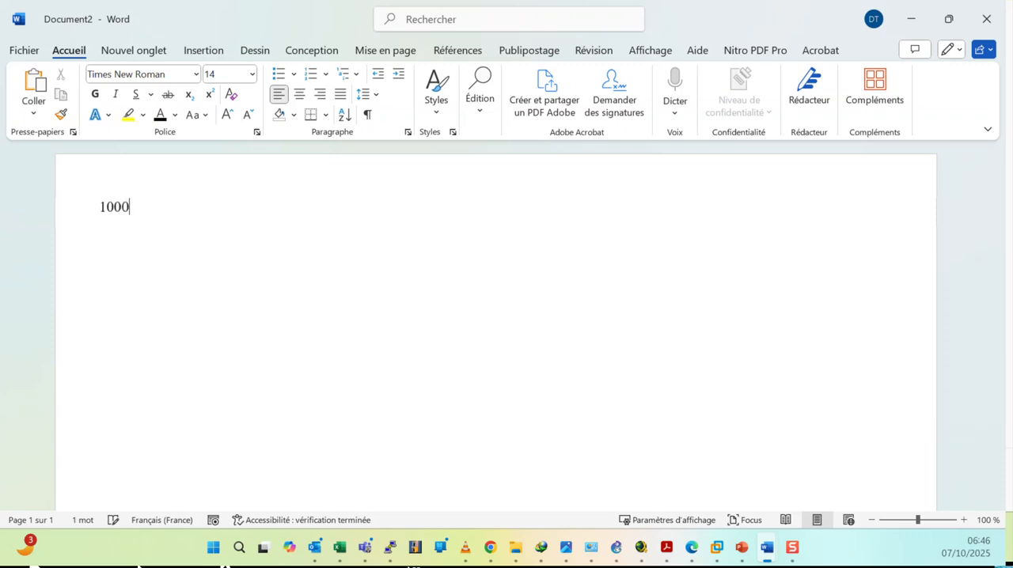
{"action": "key", "text": "Return"}
{"action": "type", "text": "1"}
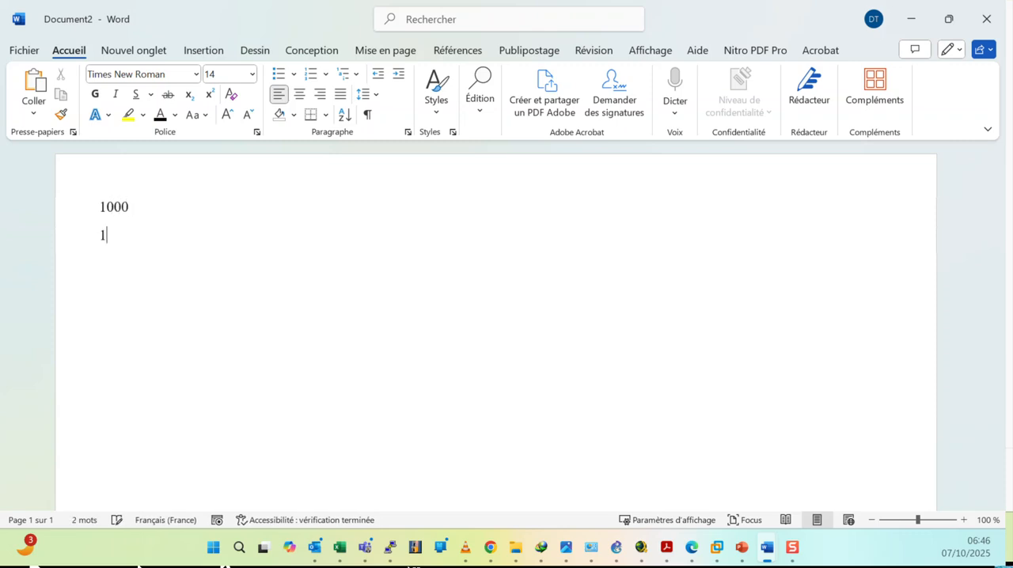
{"action": "type", "text": "0000"}
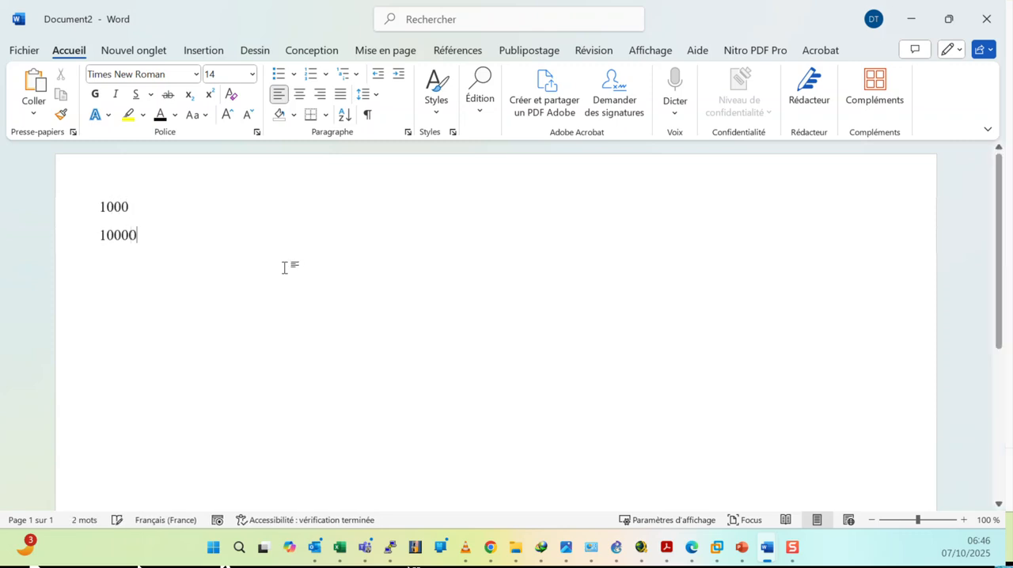
Enlarge both number lines to font size 72.
{"action": "left_click_drag", "start_coordinate": [95, 204], "coordinate": [190, 259]}
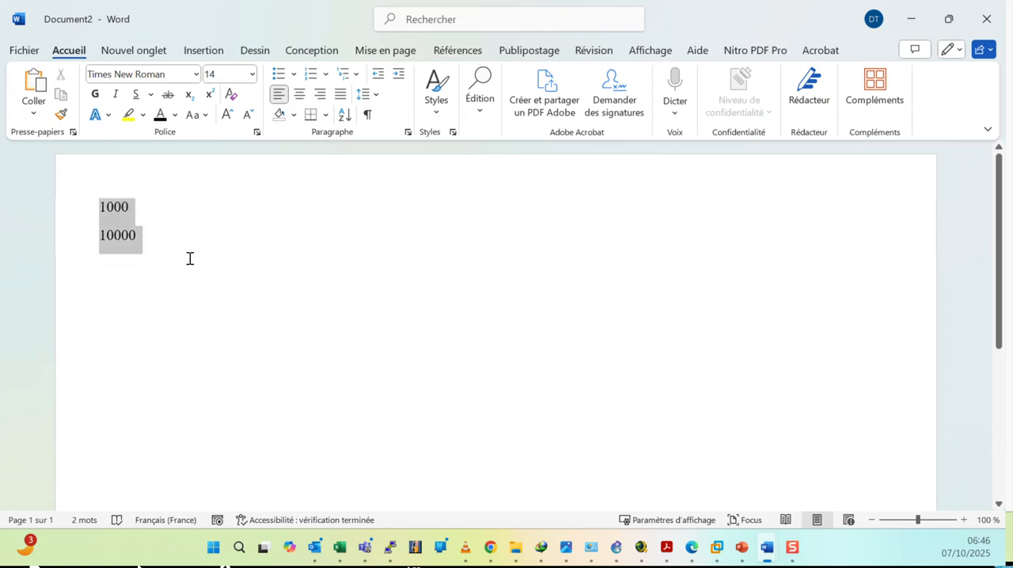
{"action": "left_click", "coordinate": [227, 114]}
{"action": "left_click", "coordinate": [227, 115]}
{"action": "left_click", "coordinate": [227, 115]}
{"action": "left_click", "coordinate": [227, 115]}
{"action": "left_click", "coordinate": [227, 114]}
{"action": "left_click", "coordinate": [227, 115]}
{"action": "left_click", "coordinate": [227, 115]}
{"action": "left_click", "coordinate": [227, 114]}
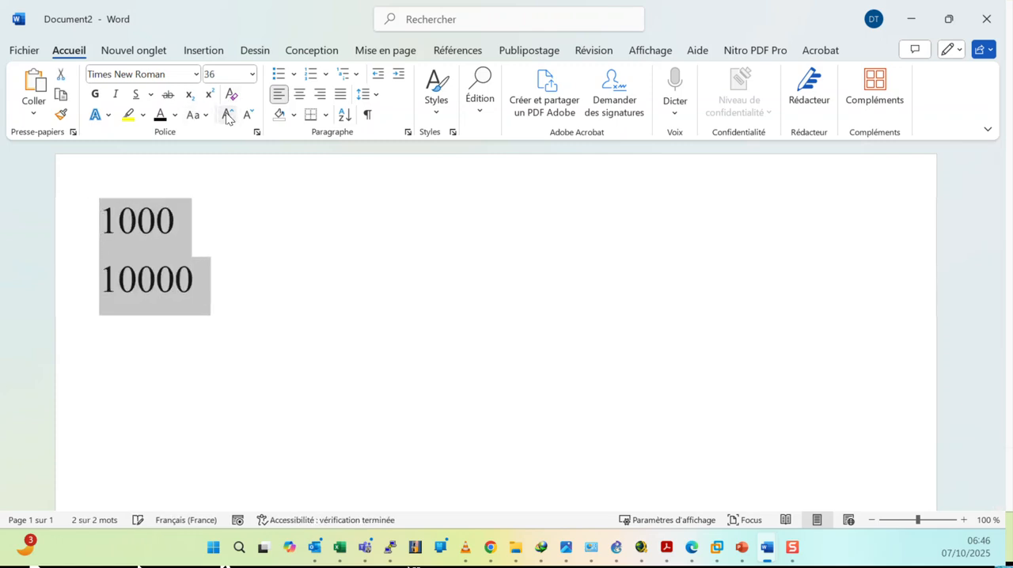
{"action": "left_click", "coordinate": [227, 114]}
{"action": "left_click", "coordinate": [227, 115]}
{"action": "left_click", "coordinate": [227, 115]}
{"action": "left_click", "coordinate": [227, 114]}
{"action": "left_click", "coordinate": [227, 114]}
{"action": "left_click", "coordinate": [227, 115]}
{"action": "left_click", "coordinate": [227, 115]}
{"action": "left_click", "coordinate": [339, 208]}
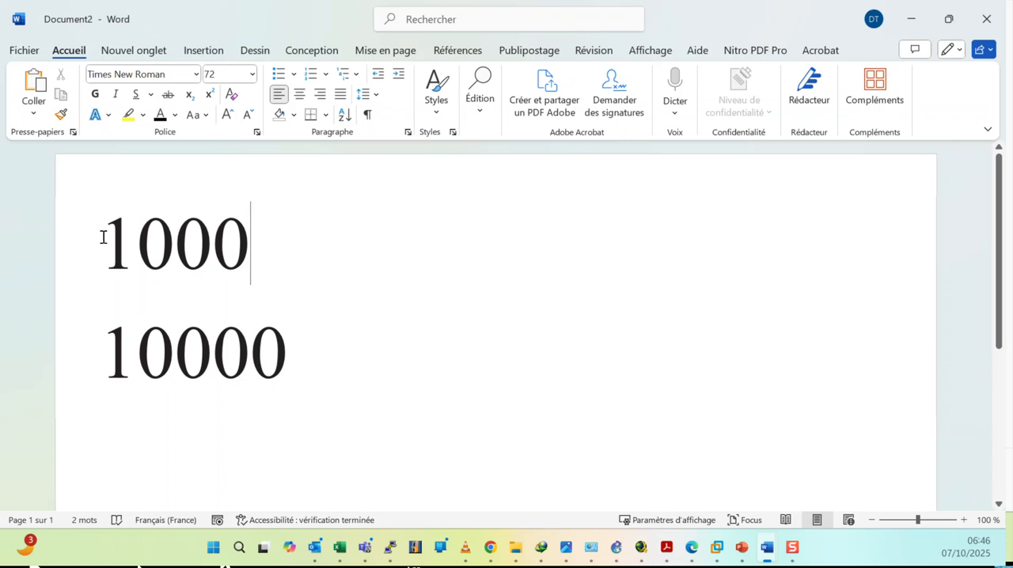
Color 1000 and the first four digits of 10000 red, select the 1000 line, and return to the browser.
{"action": "left_click_drag", "start_coordinate": [102, 237], "coordinate": [240, 244]}
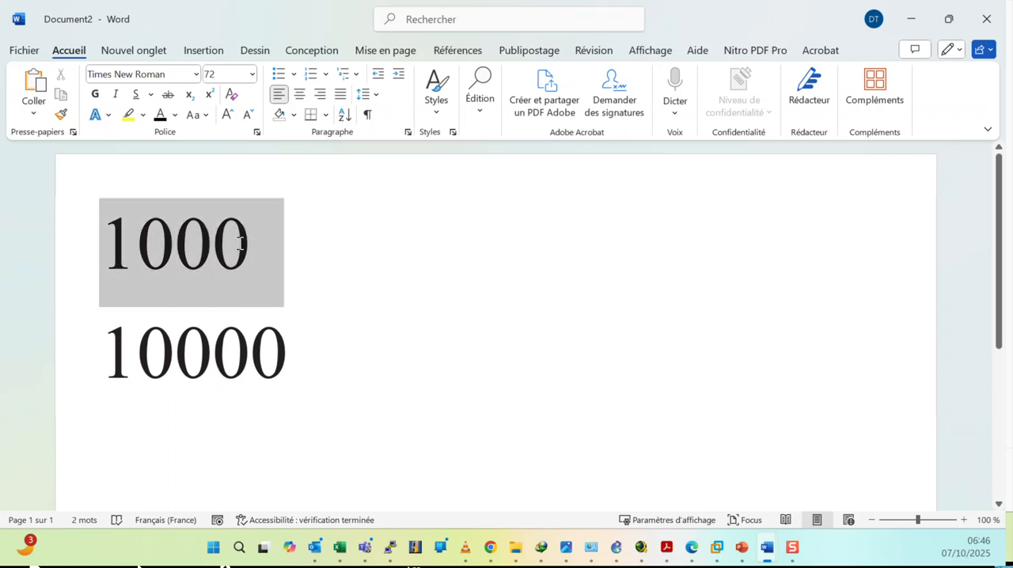
{"action": "left_click", "coordinate": [175, 115]}
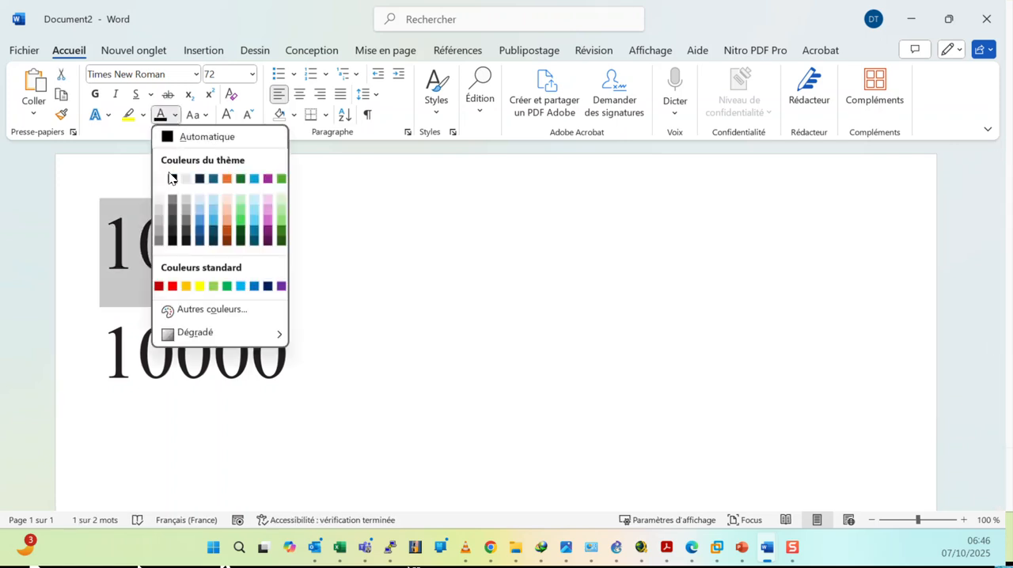
{"action": "left_click", "coordinate": [171, 287]}
{"action": "left_click_drag", "start_coordinate": [108, 349], "coordinate": [242, 358]}
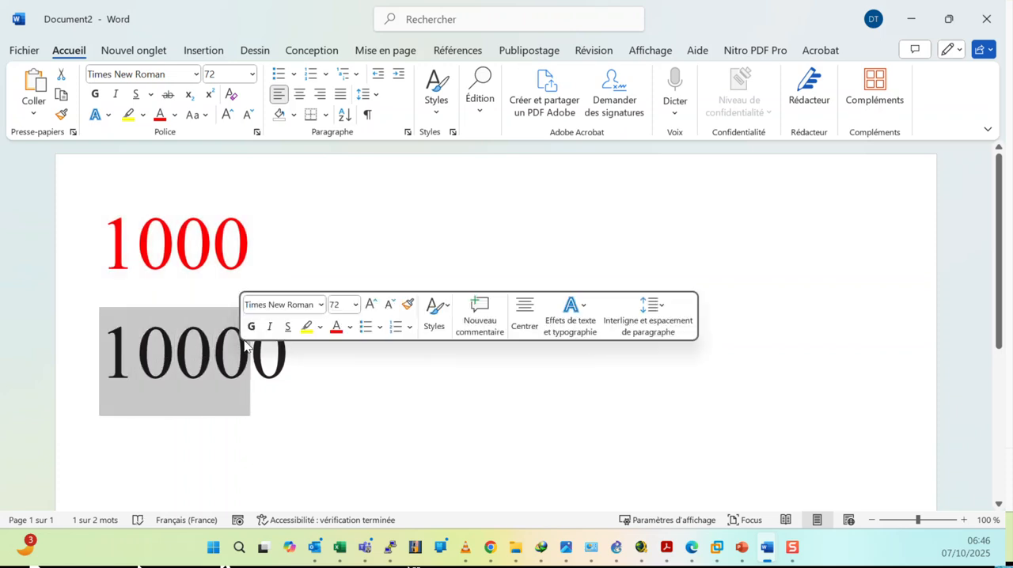
{"action": "left_click", "coordinate": [335, 327]}
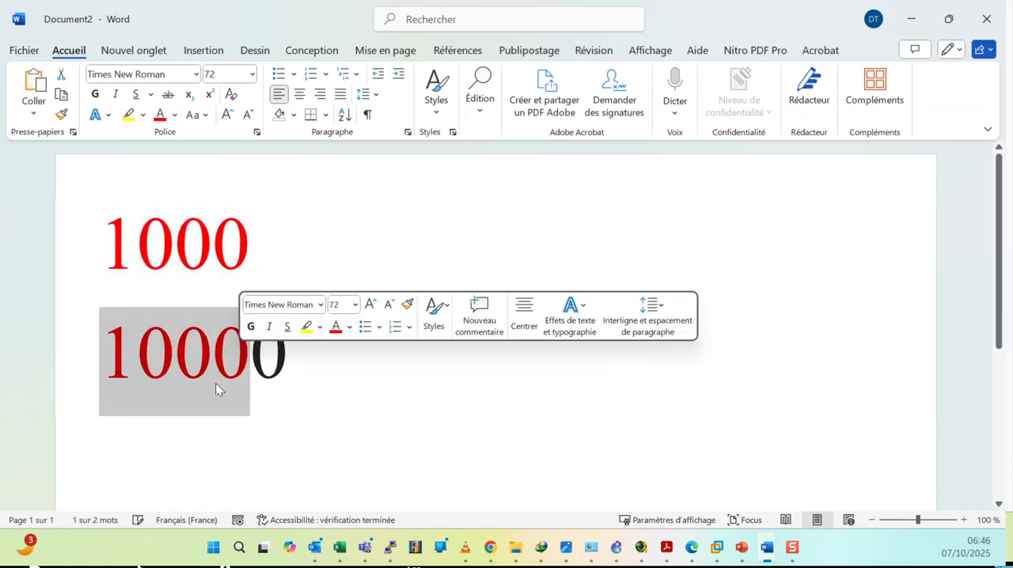
{"action": "left_click", "coordinate": [285, 389]}
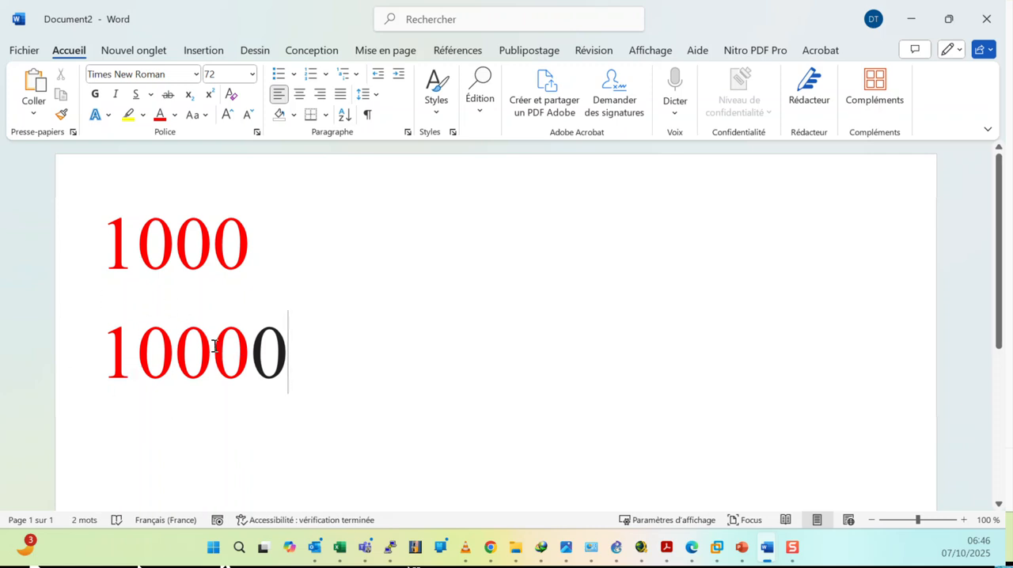
{"action": "left_click", "coordinate": [41, 243]}
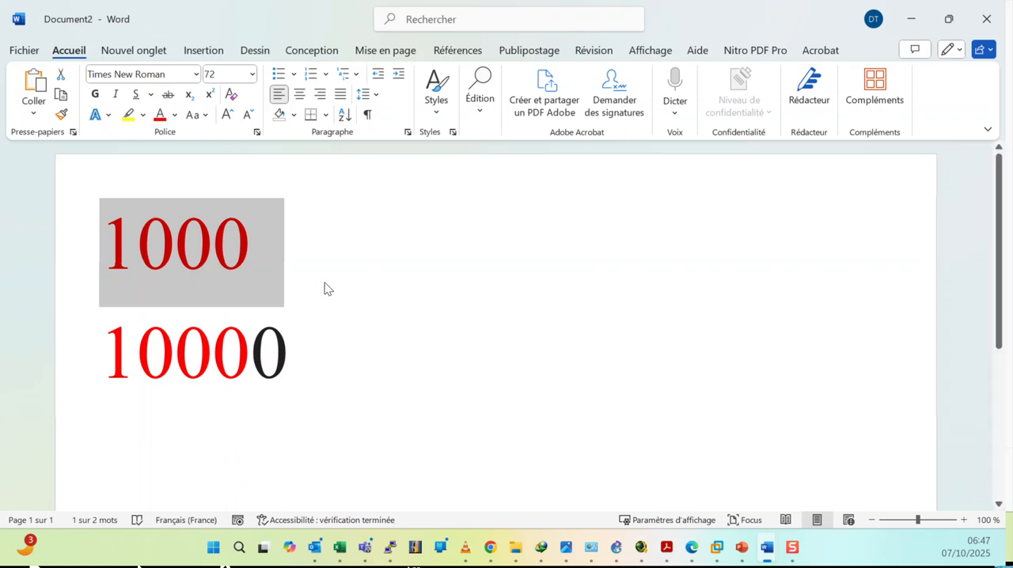
{"action": "left_click", "coordinate": [913, 19]}
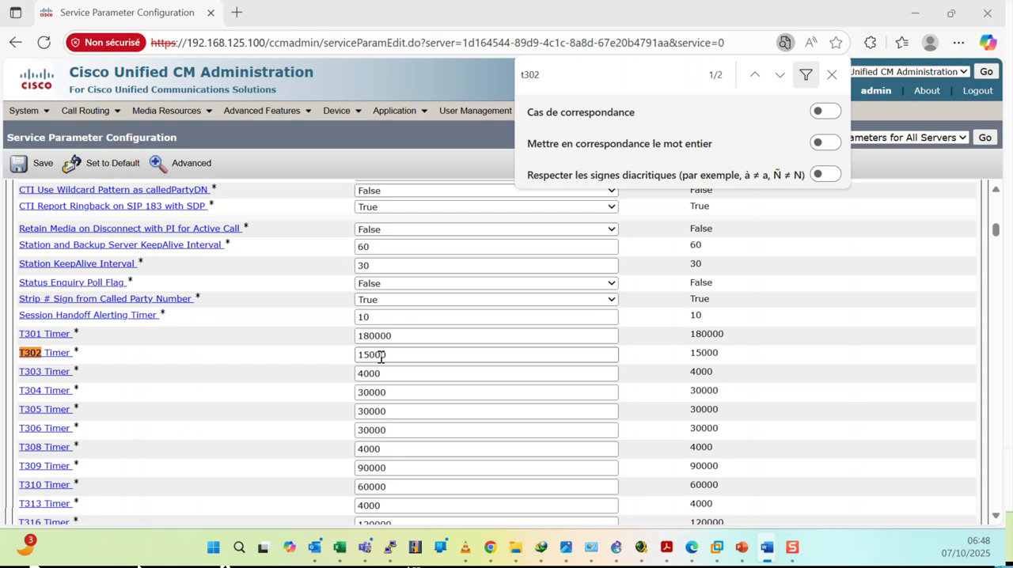
Try to set the T302 Timer to 2000.
{"action": "left_click", "coordinate": [370, 355]}
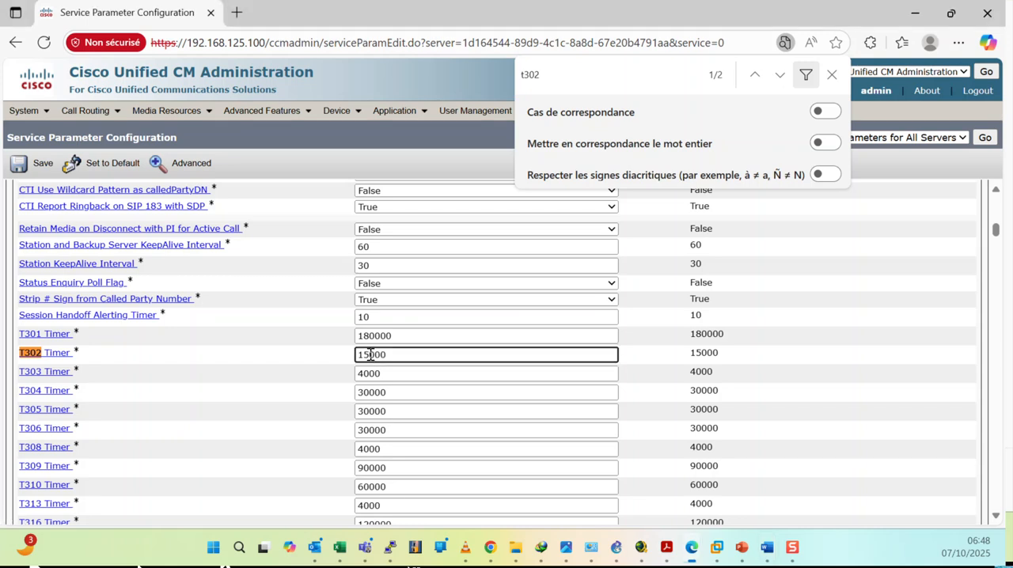
{"action": "key", "text": "BackSpace"}
{"action": "key", "text": "BackSpace"}
{"action": "type", "text": "2"}
{"action": "left_click", "coordinate": [646, 330]}
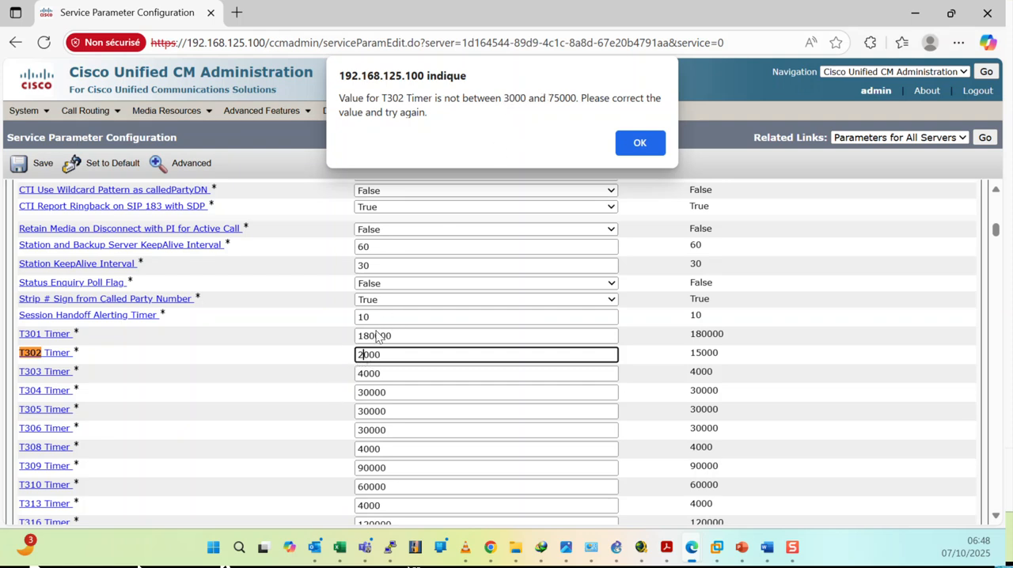
Dismiss the alert and set the T302 Timer to 3000.
{"action": "left_click", "coordinate": [640, 142]}
{"action": "left_click", "coordinate": [362, 355]}
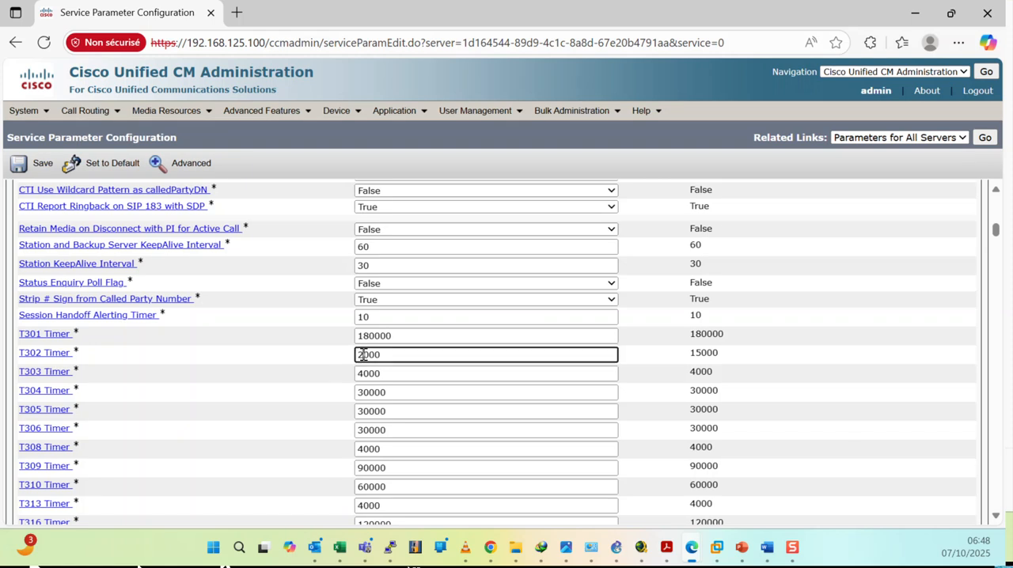
{"action": "key", "text": "BackSpace"}
{"action": "type", "text": "3"}
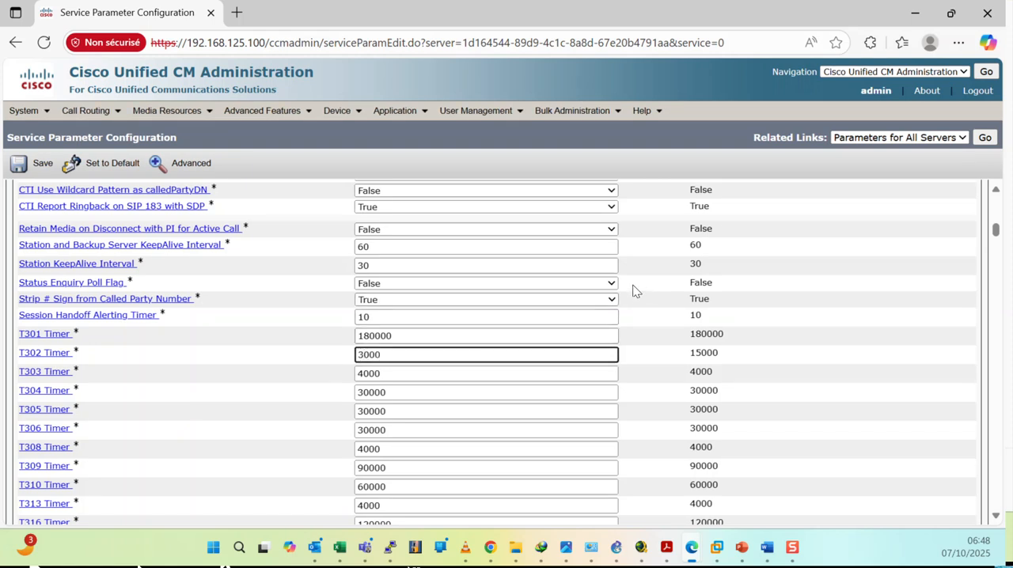
{"action": "left_click", "coordinate": [640, 185]}
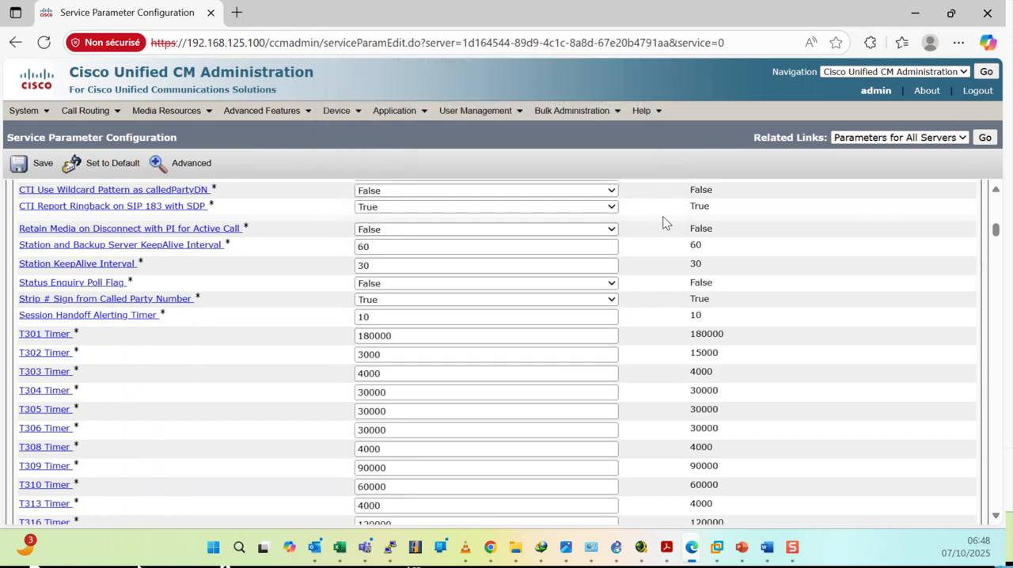
Find the next T302 match, set the H225 T302 Timer to 3000, and save the service parameters.
{"action": "key", "text": "ctrl+f"}
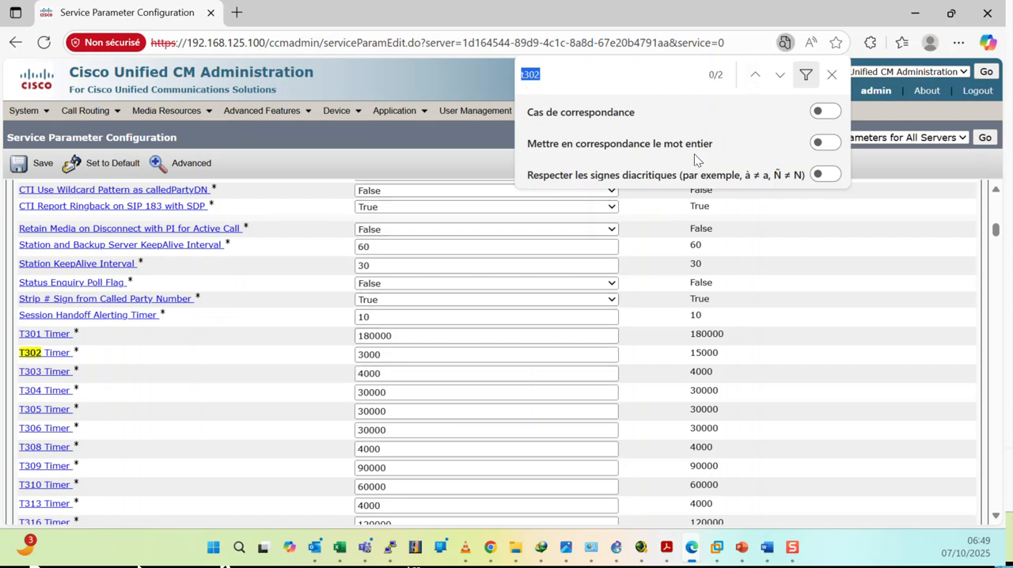
{"action": "left_click", "coordinate": [780, 77]}
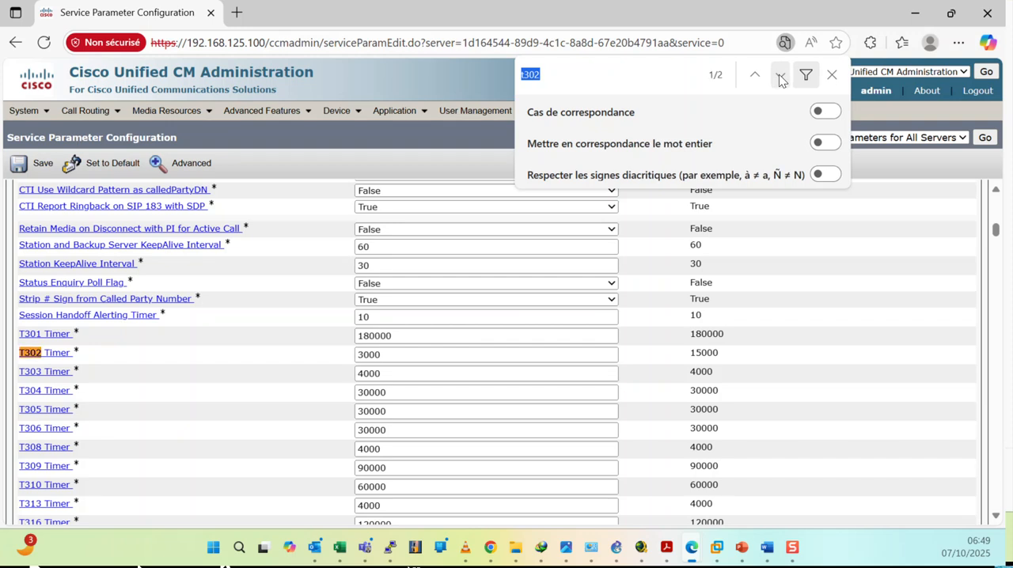
{"action": "left_click", "coordinate": [780, 76]}
{"action": "left_click", "coordinate": [370, 355]}
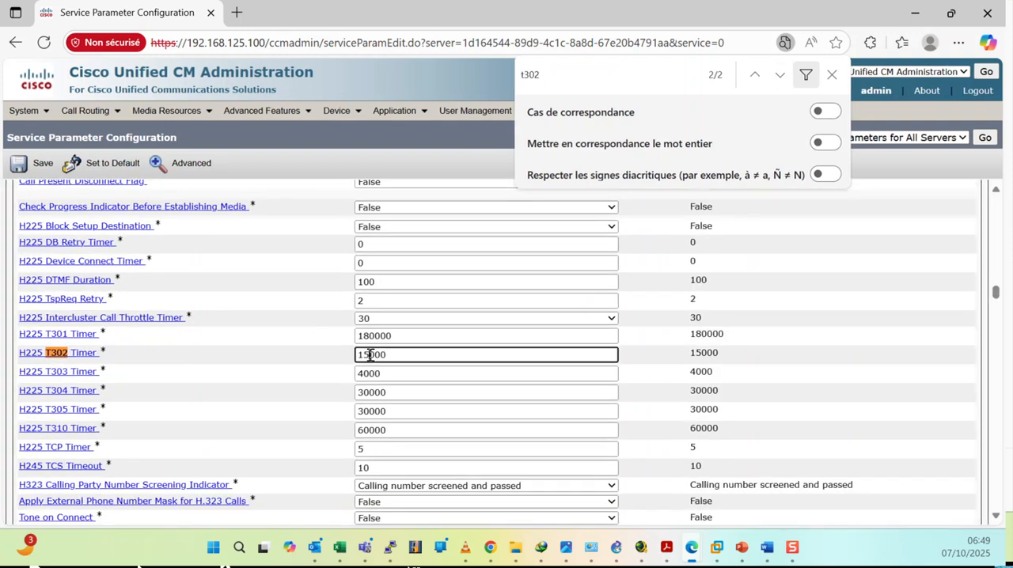
{"action": "key", "text": "BackSpace"}
{"action": "key", "text": "BackSpace"}
{"action": "type", "text": "3"}
{"action": "left_click", "coordinate": [266, 288]}
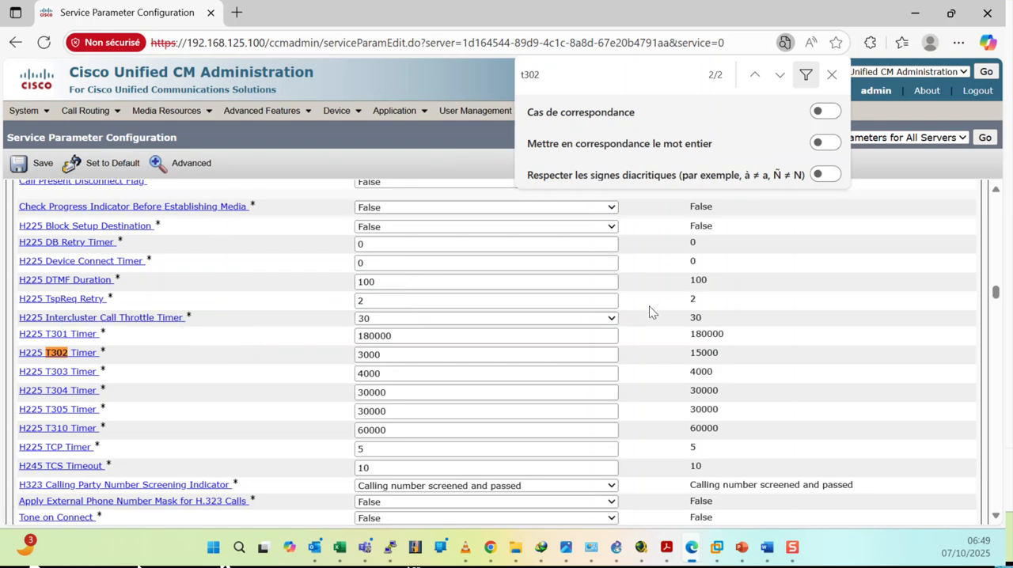
{"action": "left_click", "coordinate": [833, 75]}
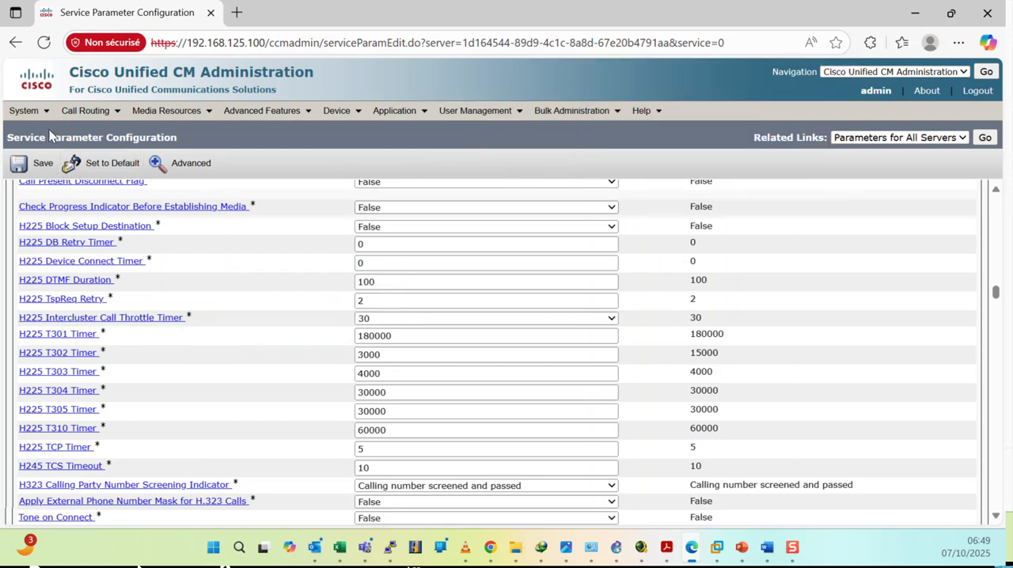
{"action": "left_click", "coordinate": [32, 165]}
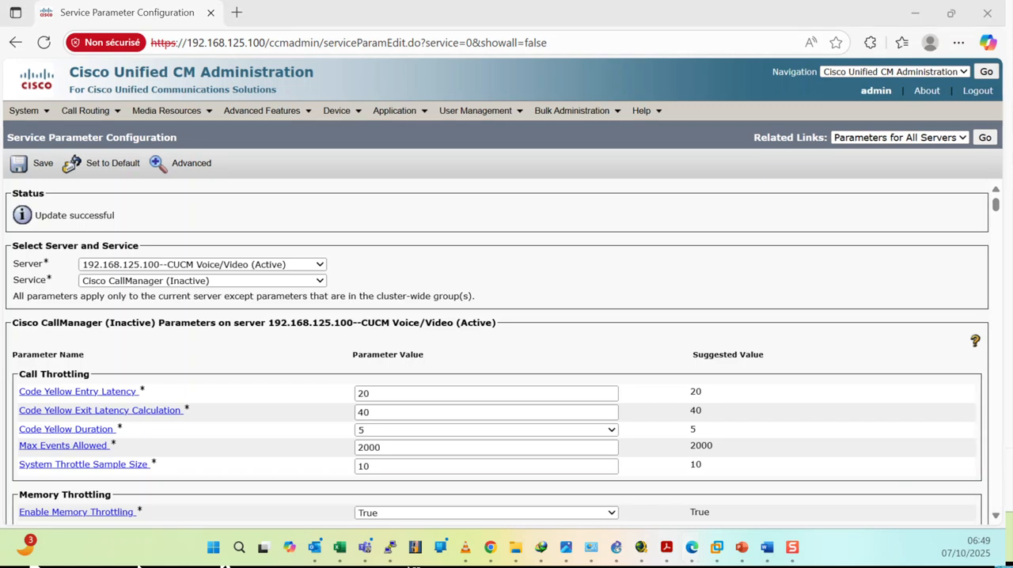
{"action": "key", "text": "alt+Tab"}
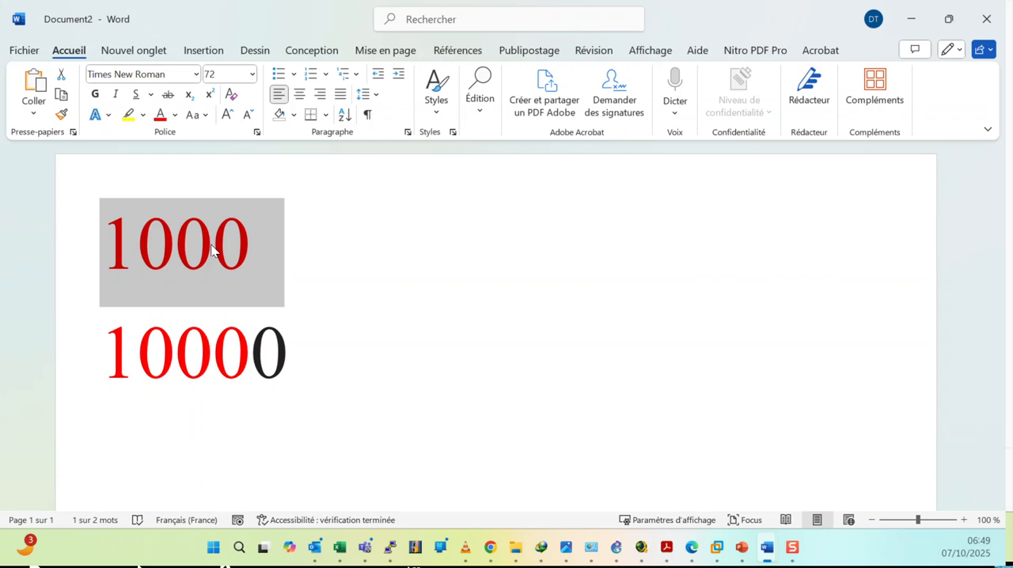
{"action": "left_click", "coordinate": [917, 16]}
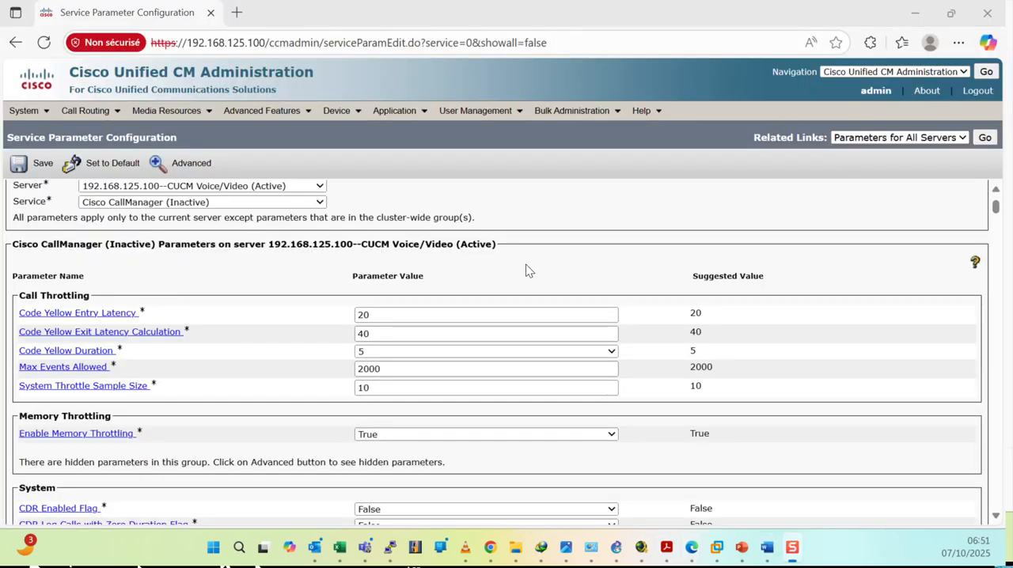
Find "stop" on the page and set the Stop Routing on Unallocated Number Flag and Stop Routing on User Busy Flag to False.
{"action": "left_click", "coordinate": [585, 189]}
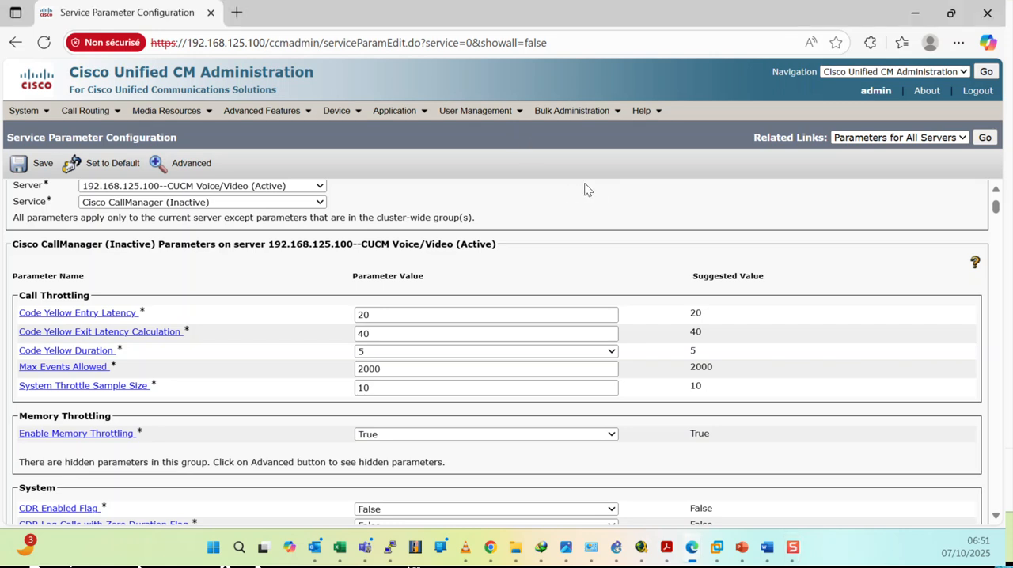
{"action": "key", "text": "ctrl+f"}
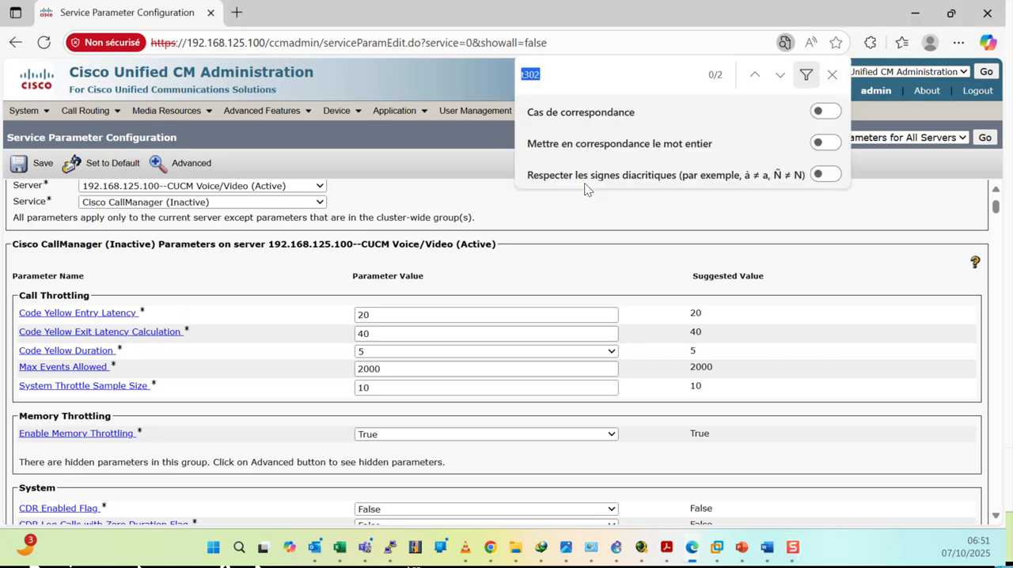
{"action": "type", "text": "stop"}
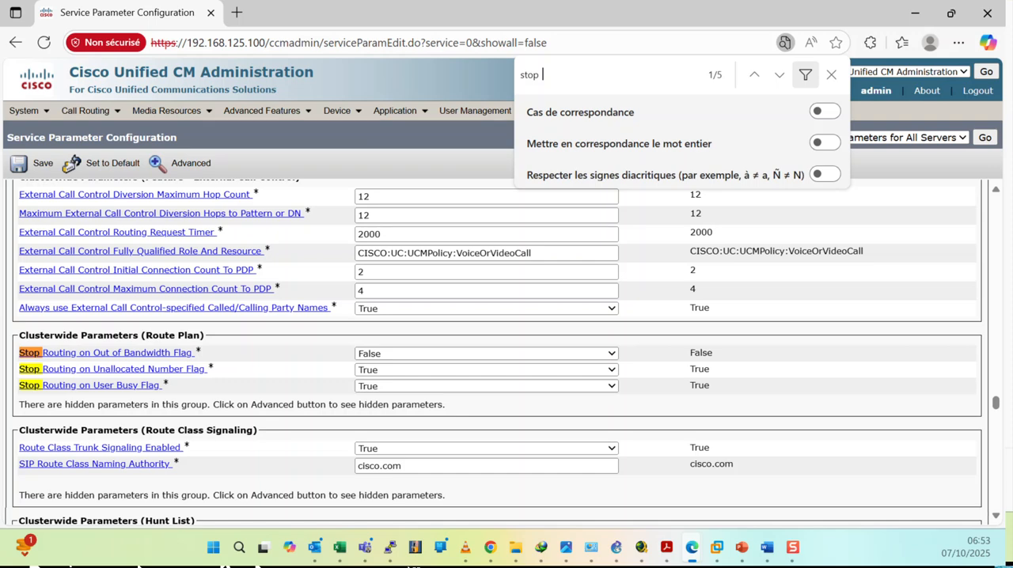
{"action": "left_click", "coordinate": [383, 370]}
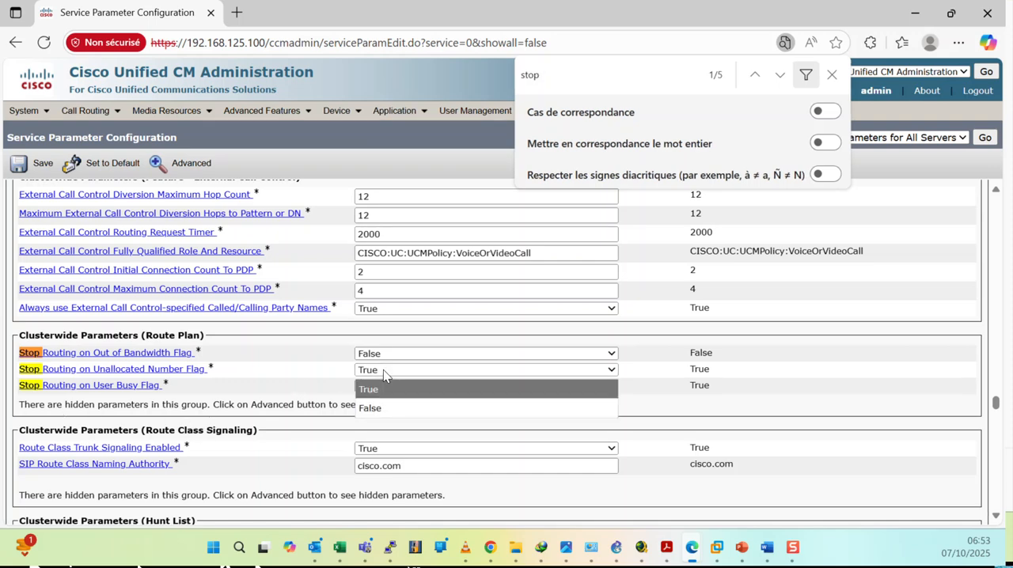
{"action": "left_click", "coordinate": [372, 409]}
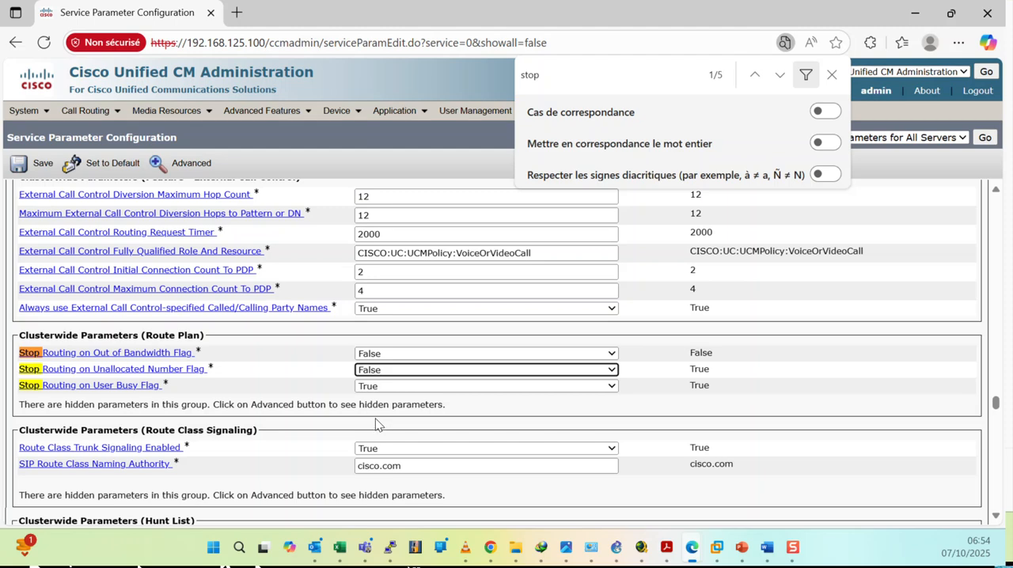
{"action": "left_click", "coordinate": [391, 388]}
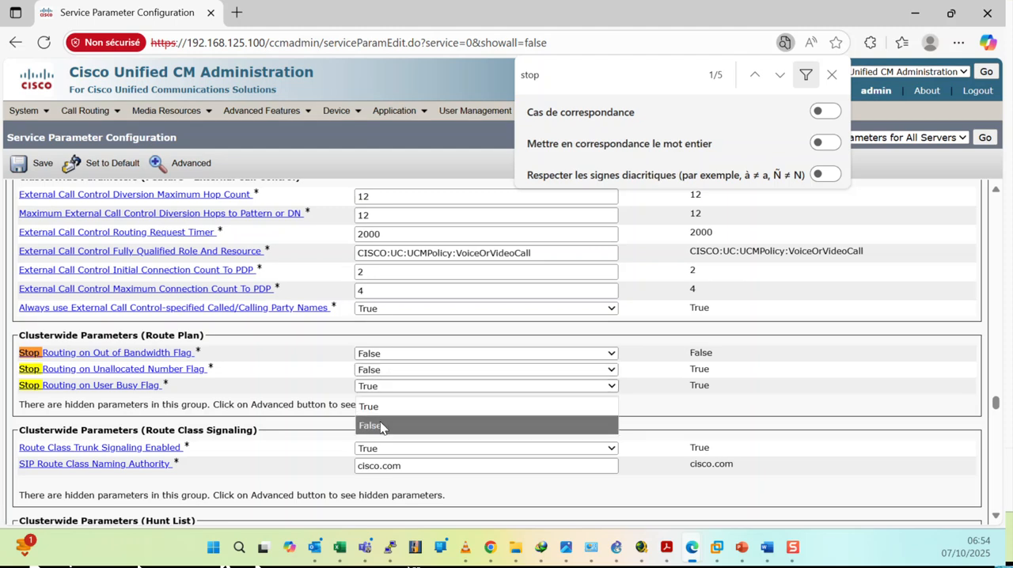
{"action": "left_click", "coordinate": [380, 428]}
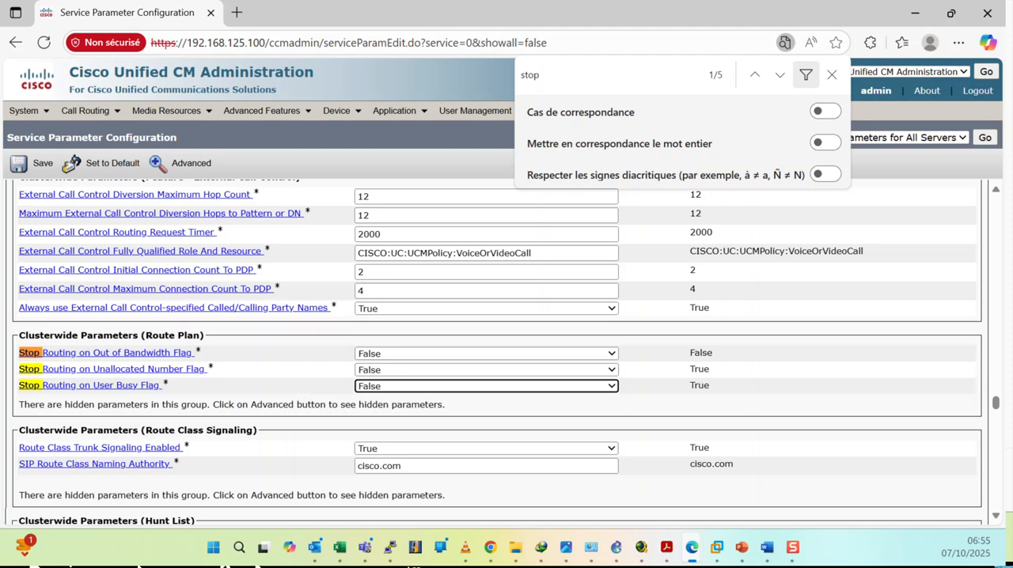
Find "interre" on the page and set the Default Interregion Max Audio Bit Rate to 16 kbps (iLBC, G.728).
{"action": "left_click", "coordinate": [567, 76]}
{"action": "left_click_drag", "start_coordinate": [568, 76], "coordinate": [477, 79]}
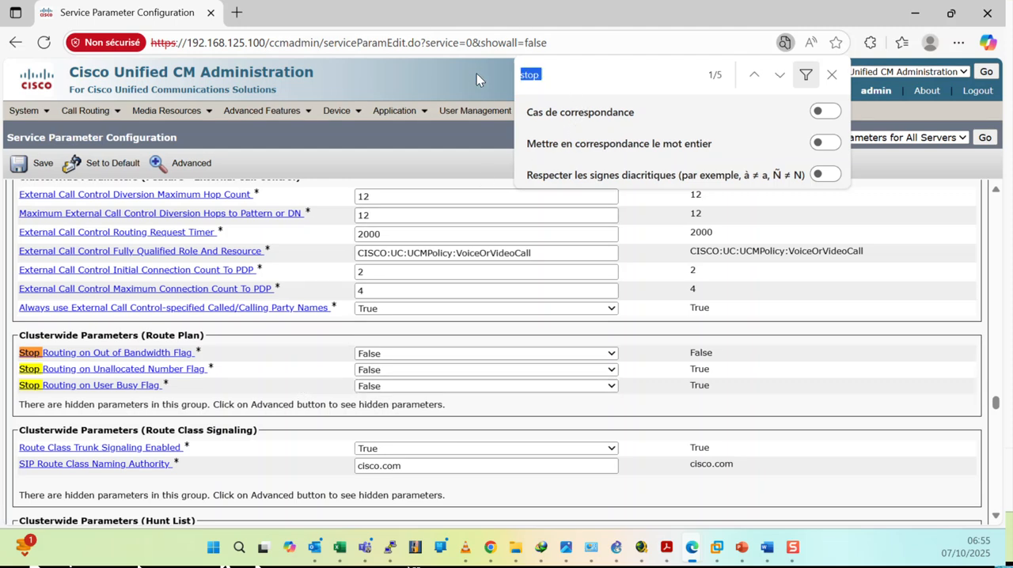
{"action": "type", "text": "inter"}
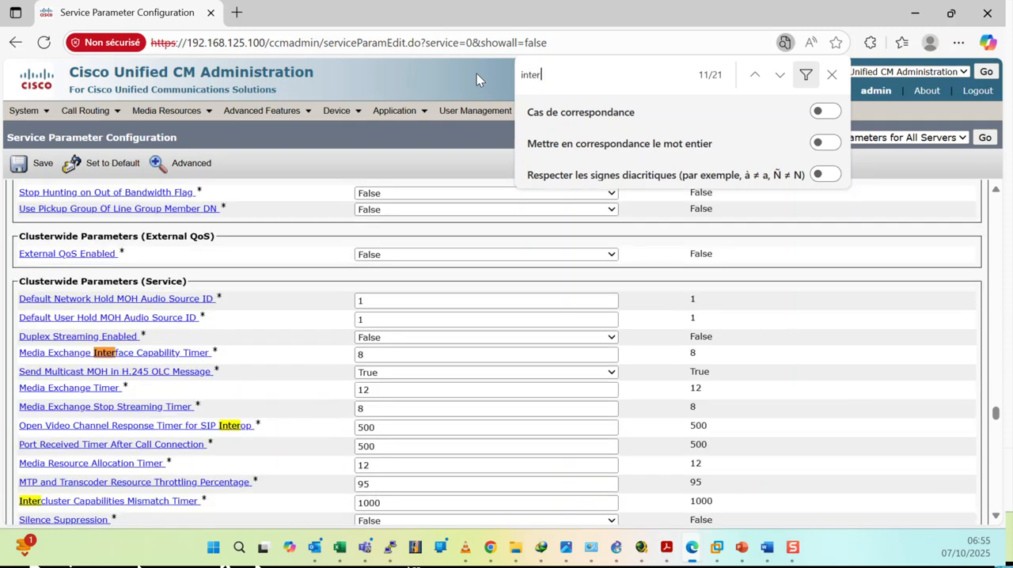
{"action": "type", "text": "re"}
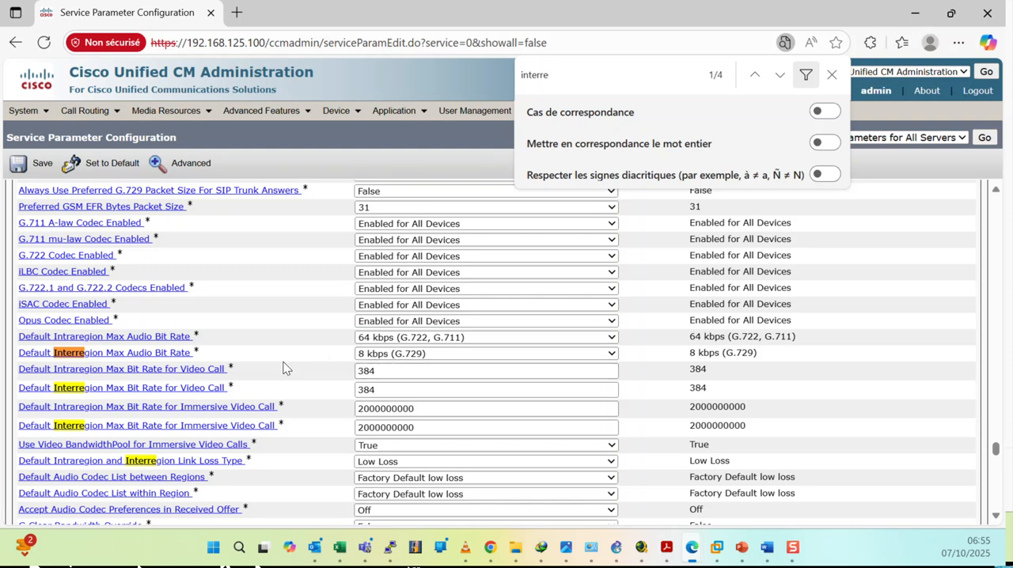
{"action": "left_click", "coordinate": [430, 357]}
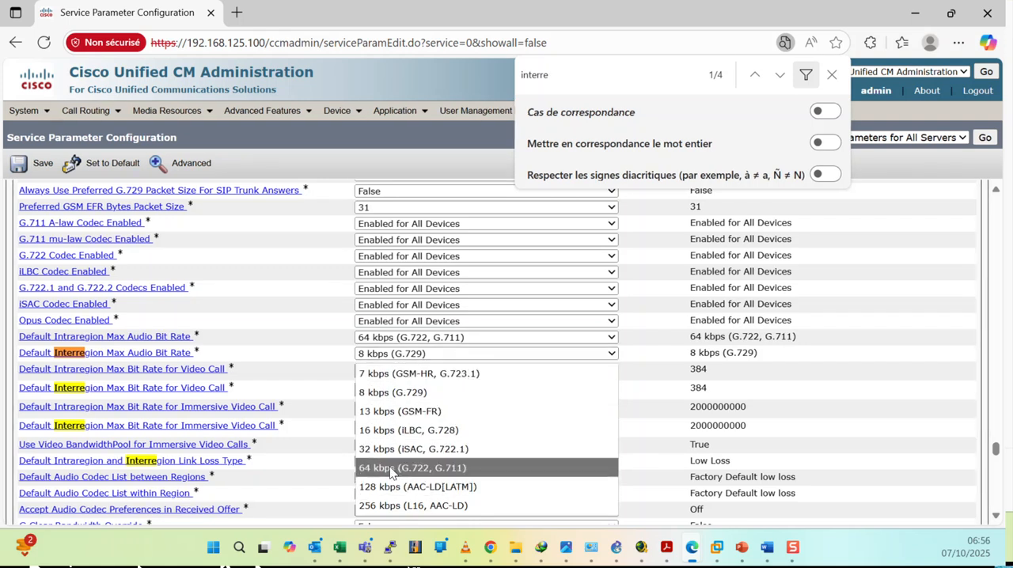
{"action": "left_click", "coordinate": [389, 431]}
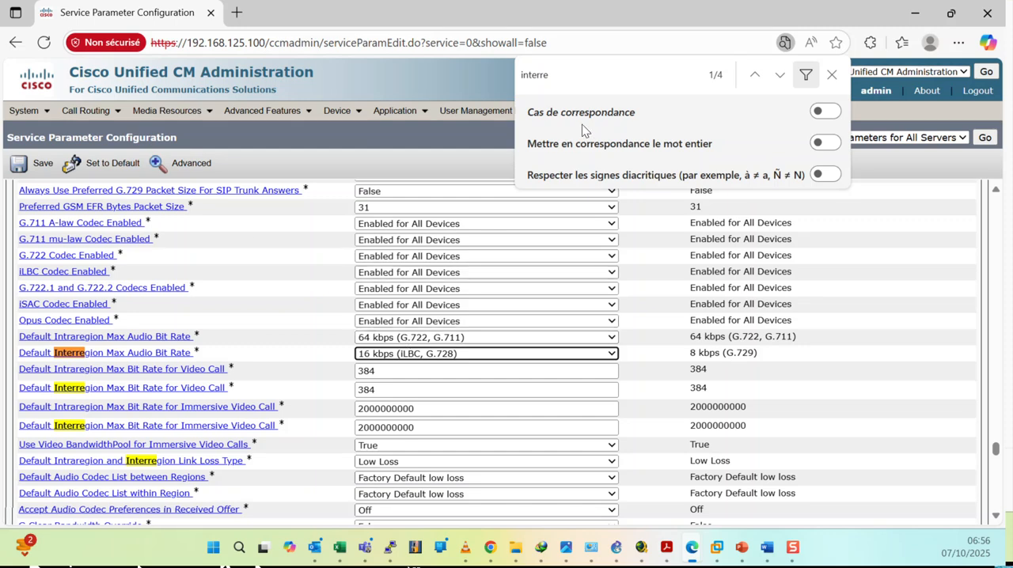
Search the page for "AAR" and "AUTOMA", and set Automated Alternate Routing Enable to True.
{"action": "left_click_drag", "start_coordinate": [563, 74], "coordinate": [478, 66]}
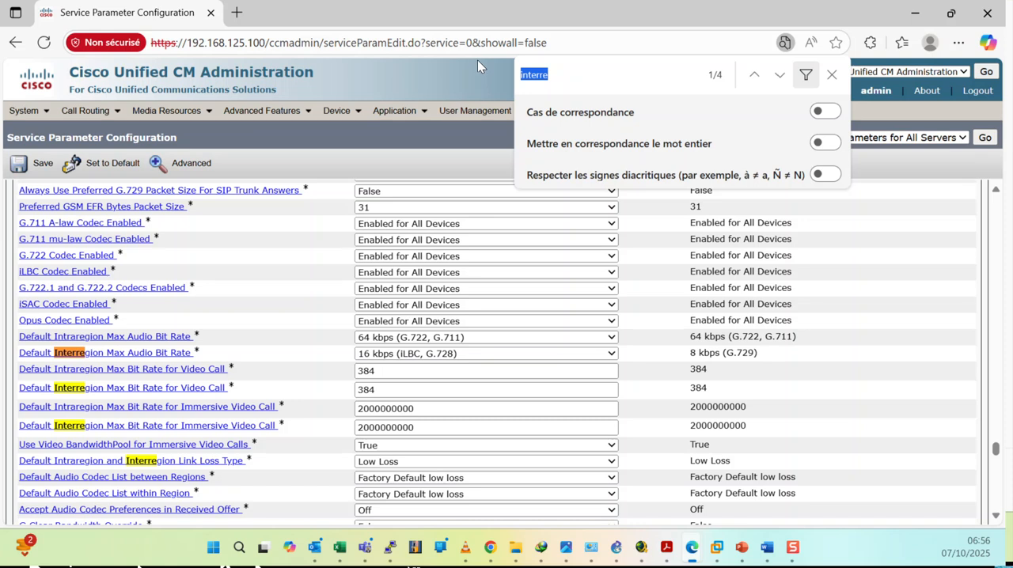
{"action": "type", "text": "AA"}
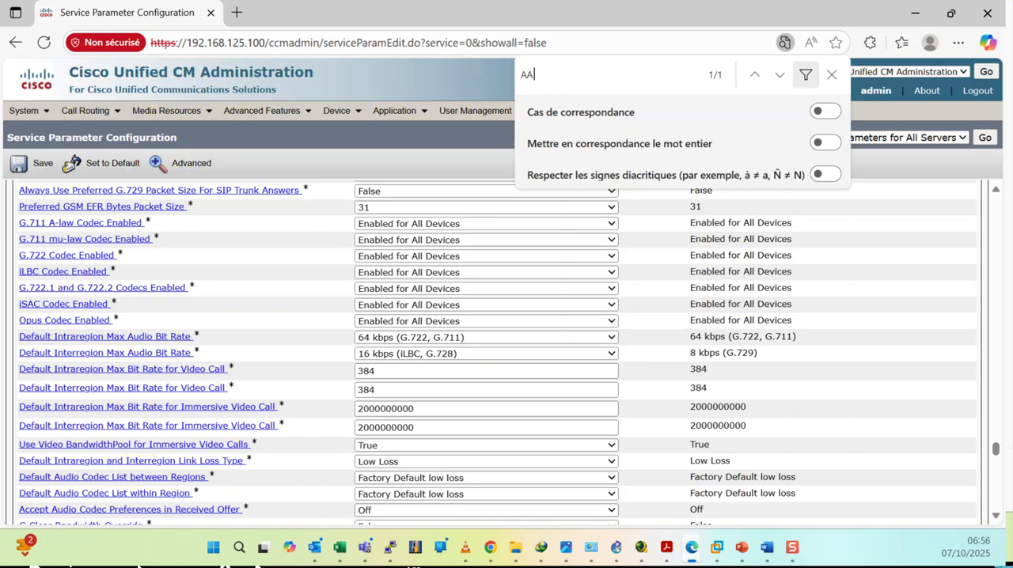
{"action": "type", "text": "R"}
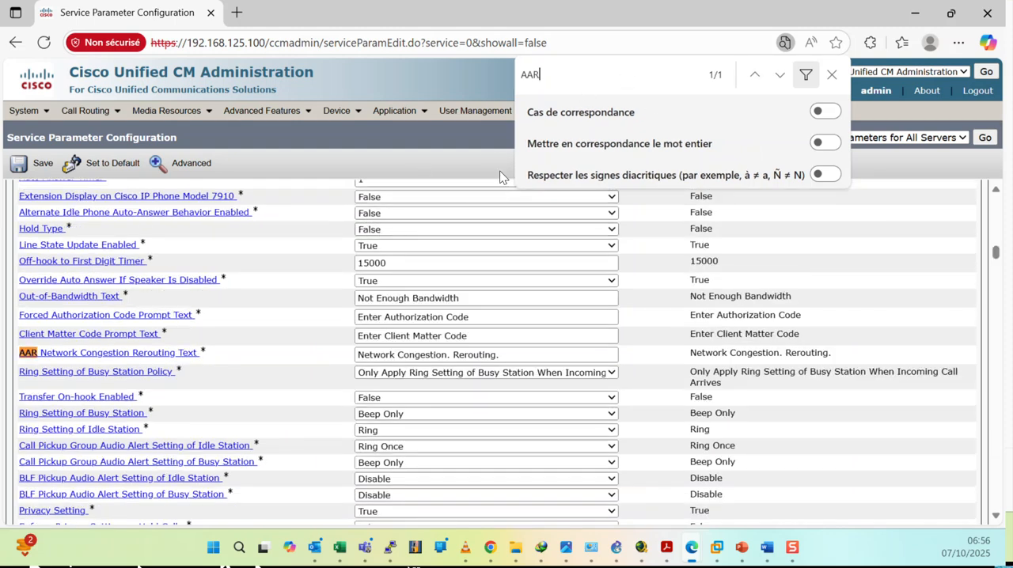
{"action": "key", "text": "BackSpace"}
{"action": "key", "text": "BackSpace"}
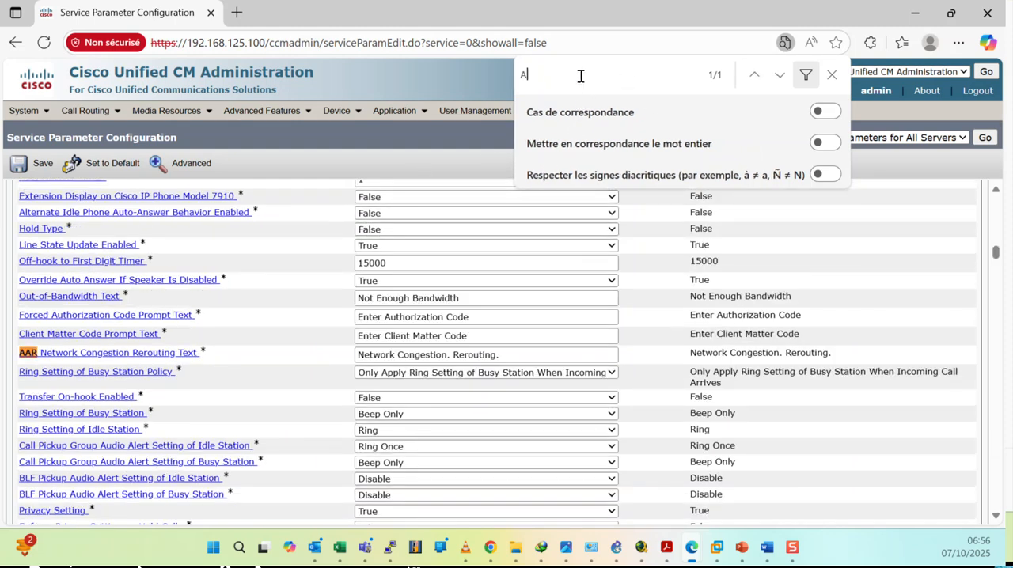
{"action": "type", "text": "UTOMA"}
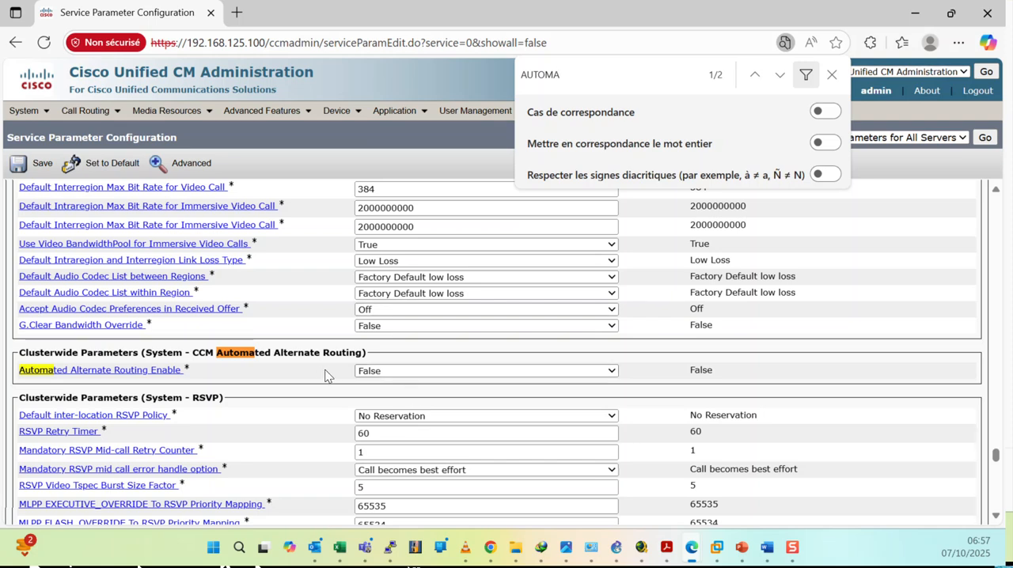
{"action": "left_click", "coordinate": [395, 370]}
{"action": "left_click", "coordinate": [373, 392]}
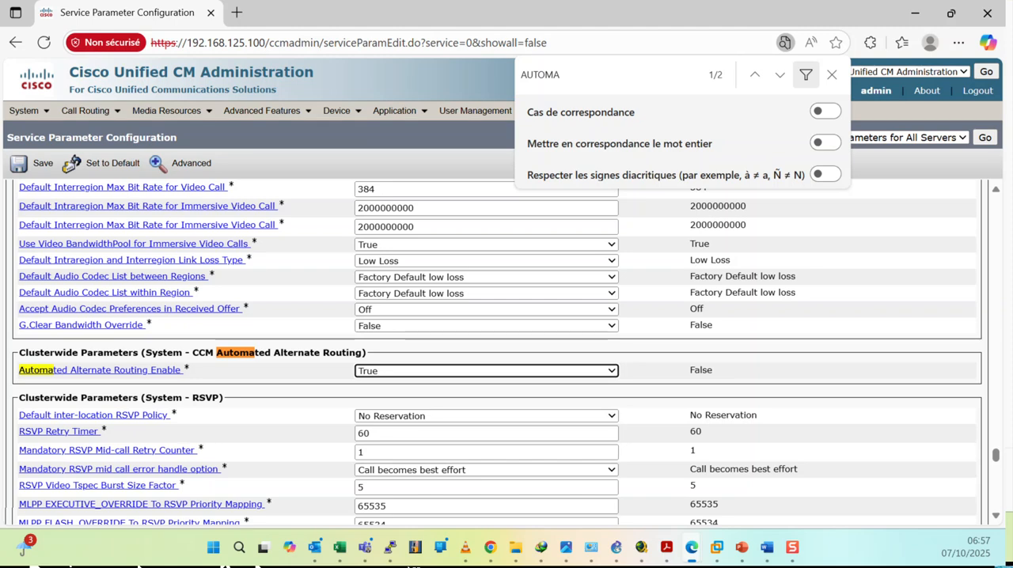
Find "ENABLE ENTER" on the page, set Enable Enterprise Feature Access to True, and save the service parameters.
{"action": "key", "text": "ctrl+f"}
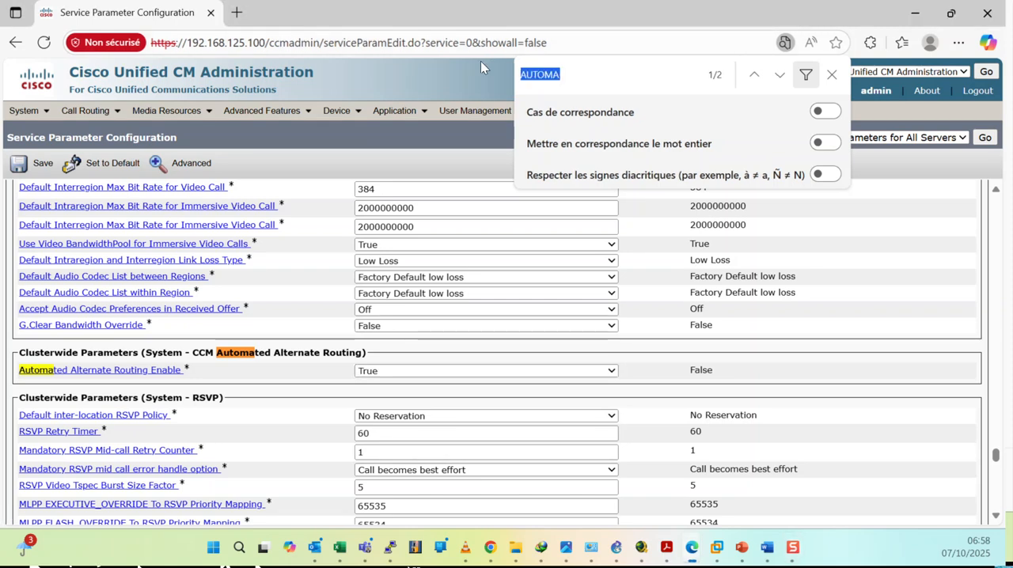
{"action": "type", "text": "ENABLE"}
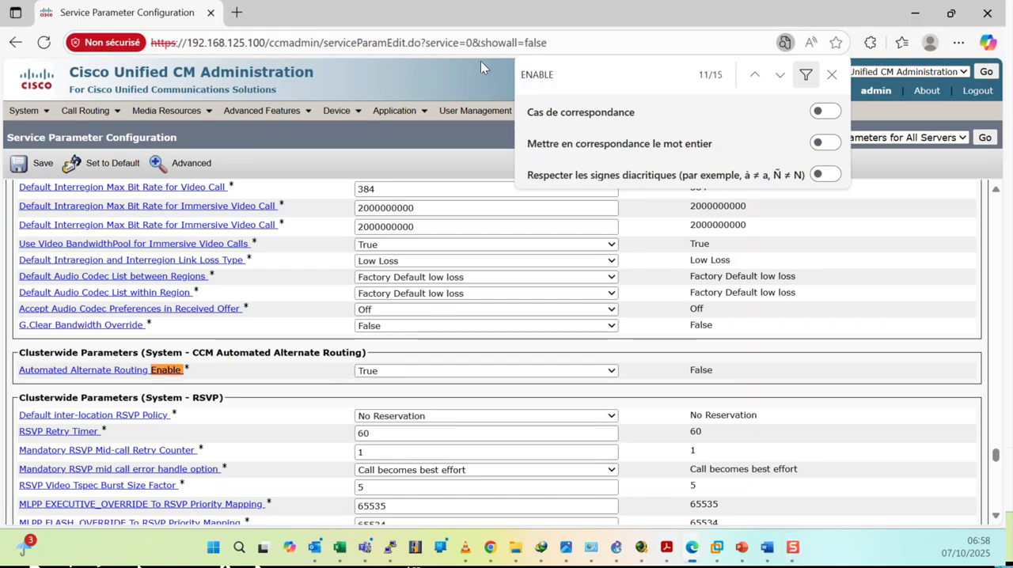
{"action": "type", "text": " ENTER"}
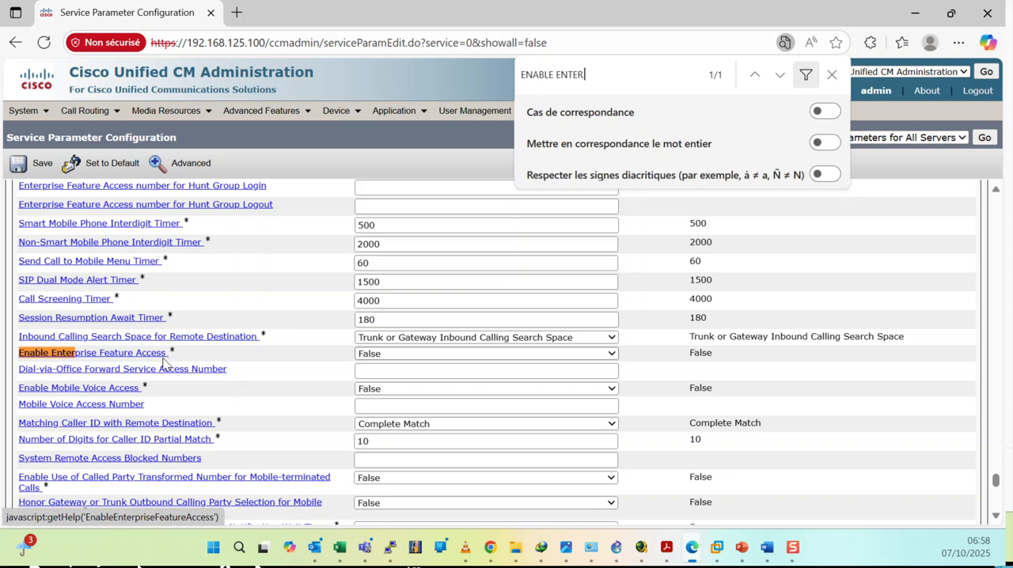
{"action": "left_click", "coordinate": [378, 355]}
{"action": "left_click", "coordinate": [377, 374]}
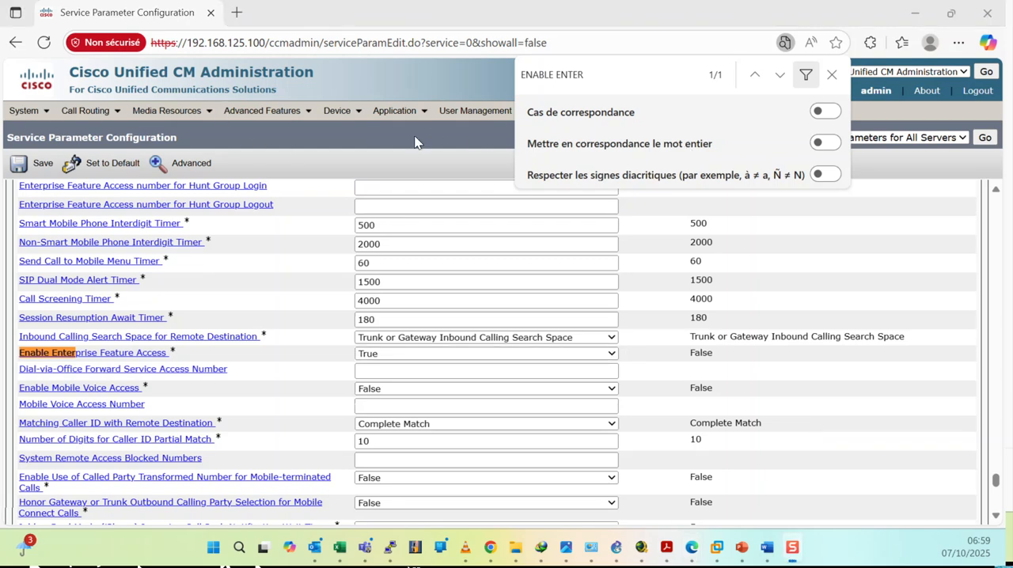
{"action": "left_click", "coordinate": [379, 158]}
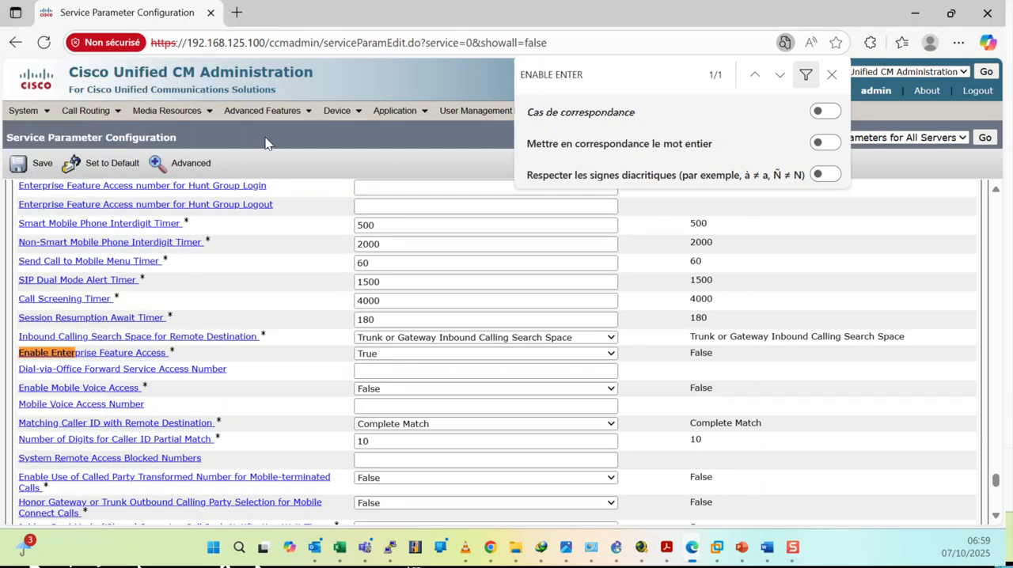
{"action": "left_click", "coordinate": [36, 163]}
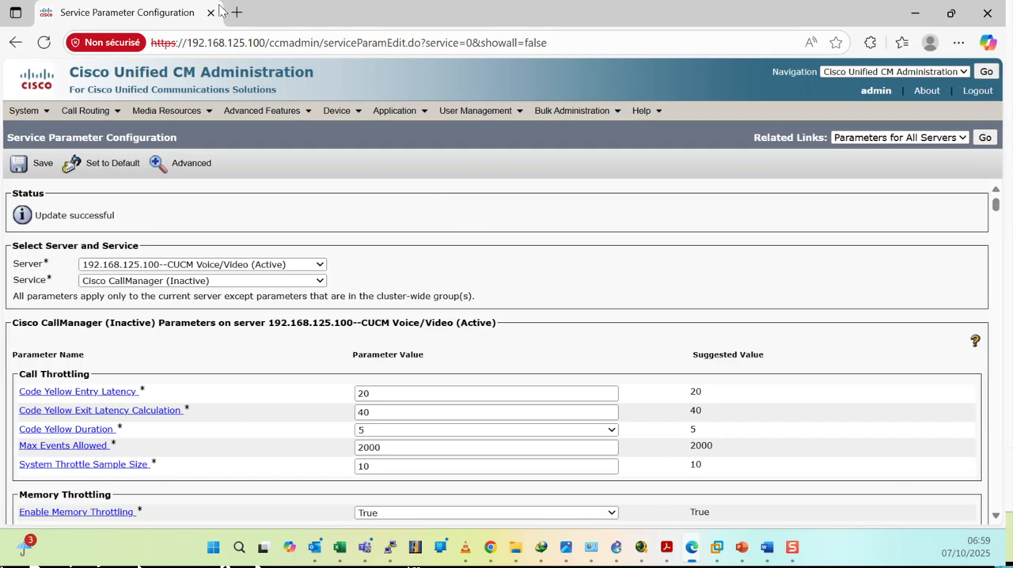
Switch to File Explorer by opening a new window.
{"action": "key", "text": "super+e"}
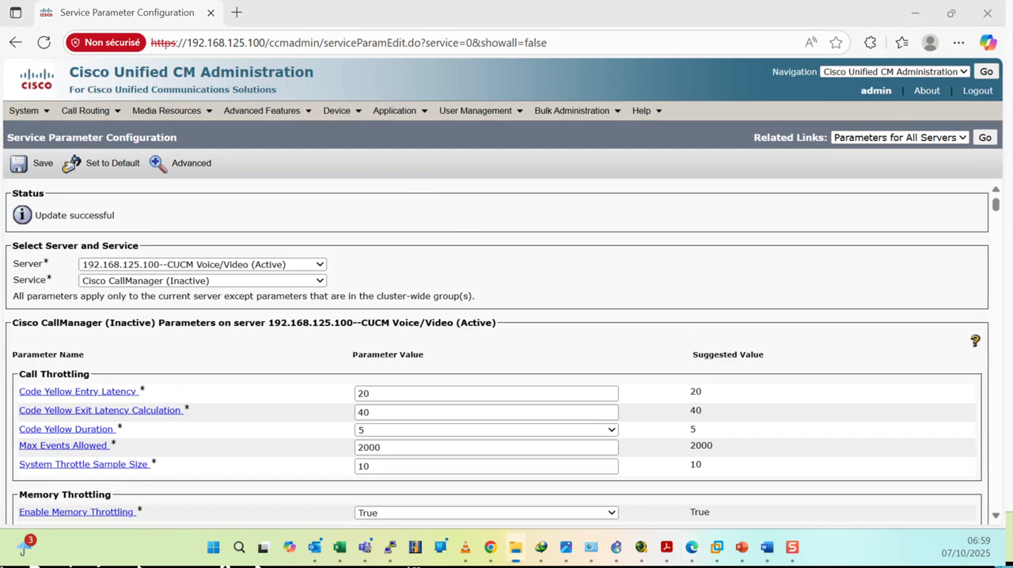